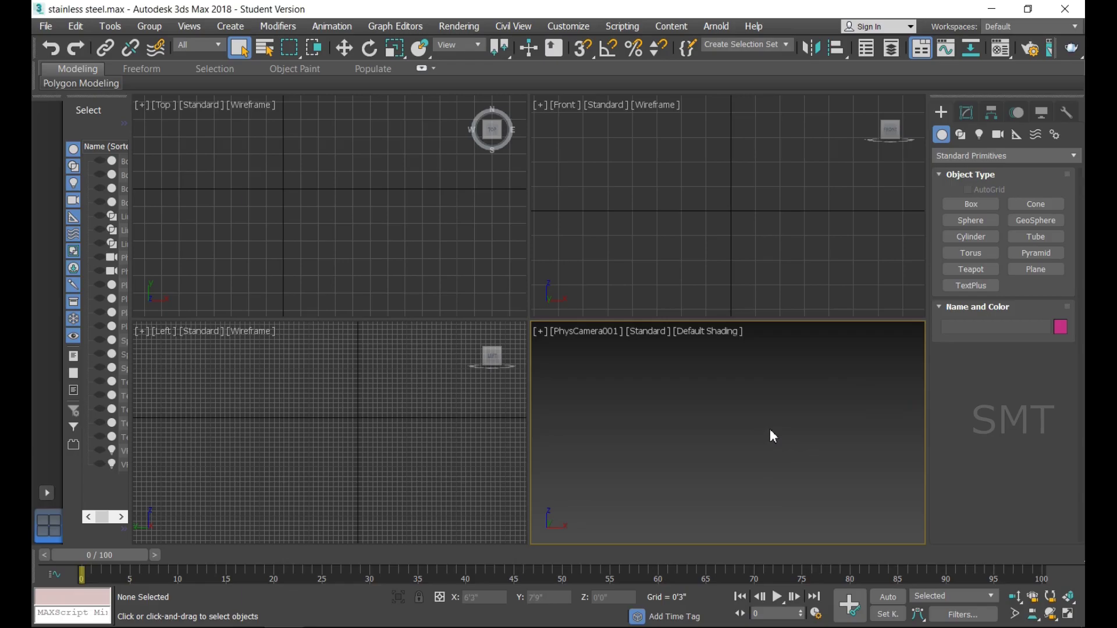
# - Open the Compact Material Editor with the Mirror VRayMtl as the active sample
pyautogui.press('m')
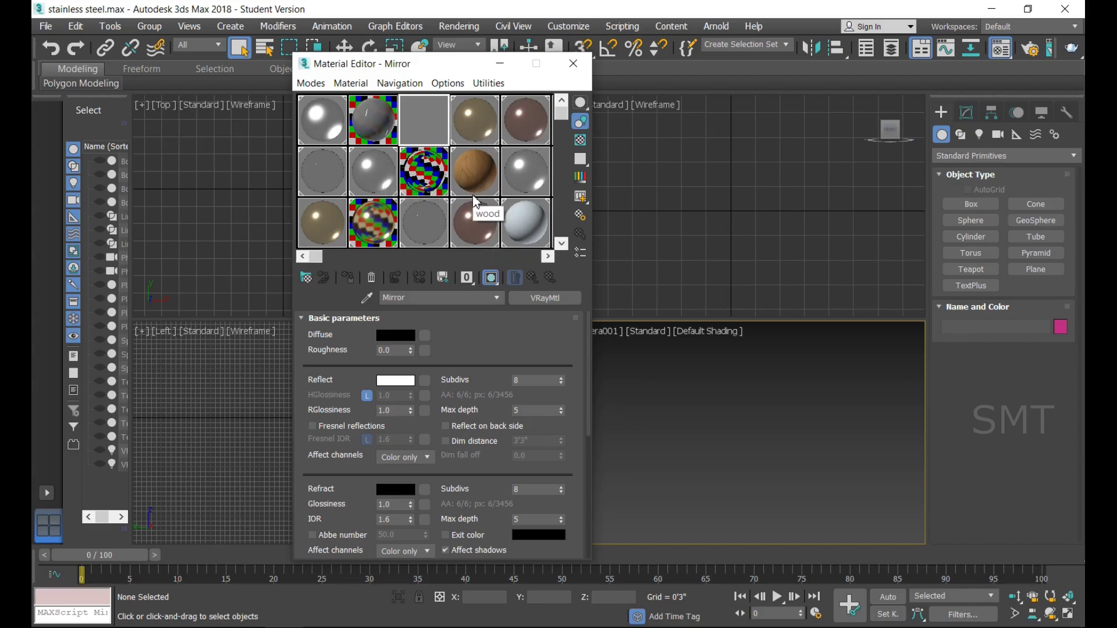
# - Open the Material/Map Browser via Get Material, showing metal.mat's Mirror1, Bronze, Copper and wood
pyautogui.click(351, 83)
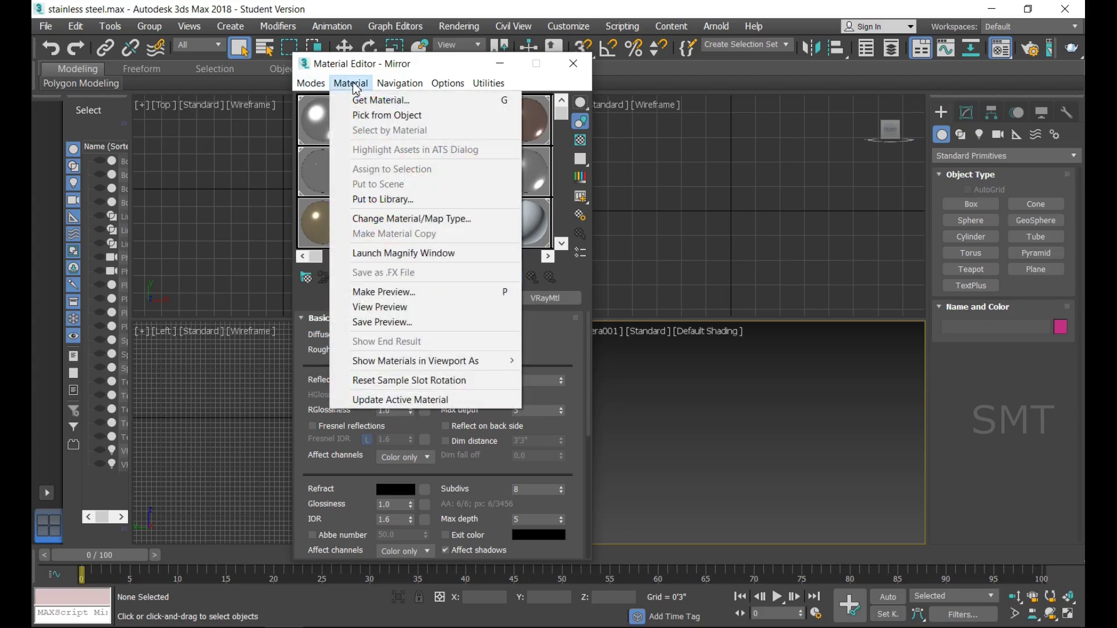
pyautogui.click(378, 102)
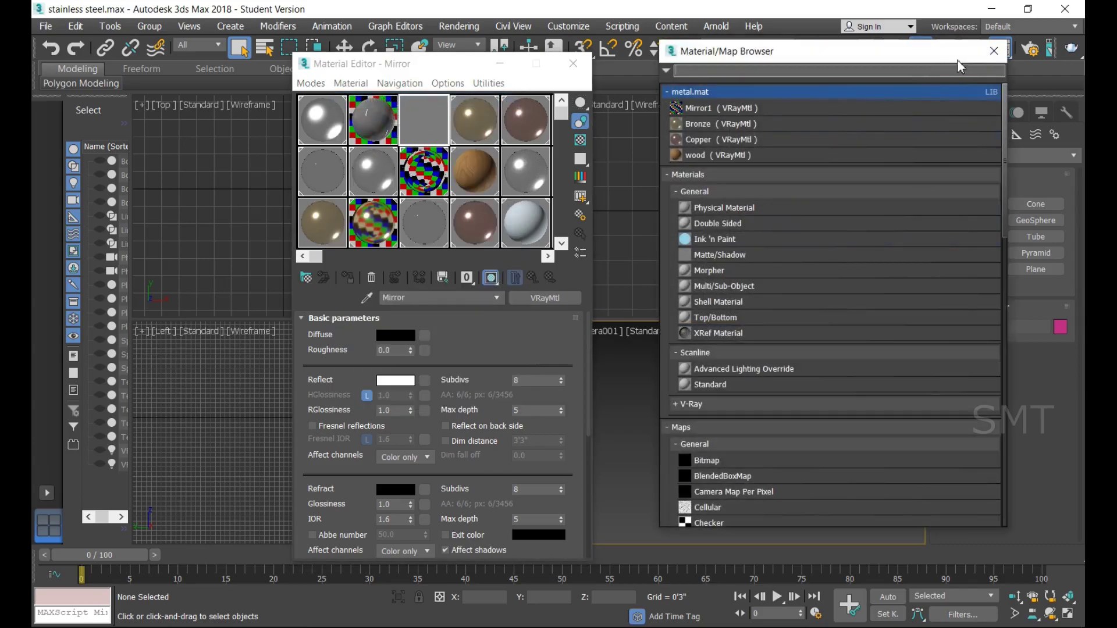
pyautogui.click(994, 52)
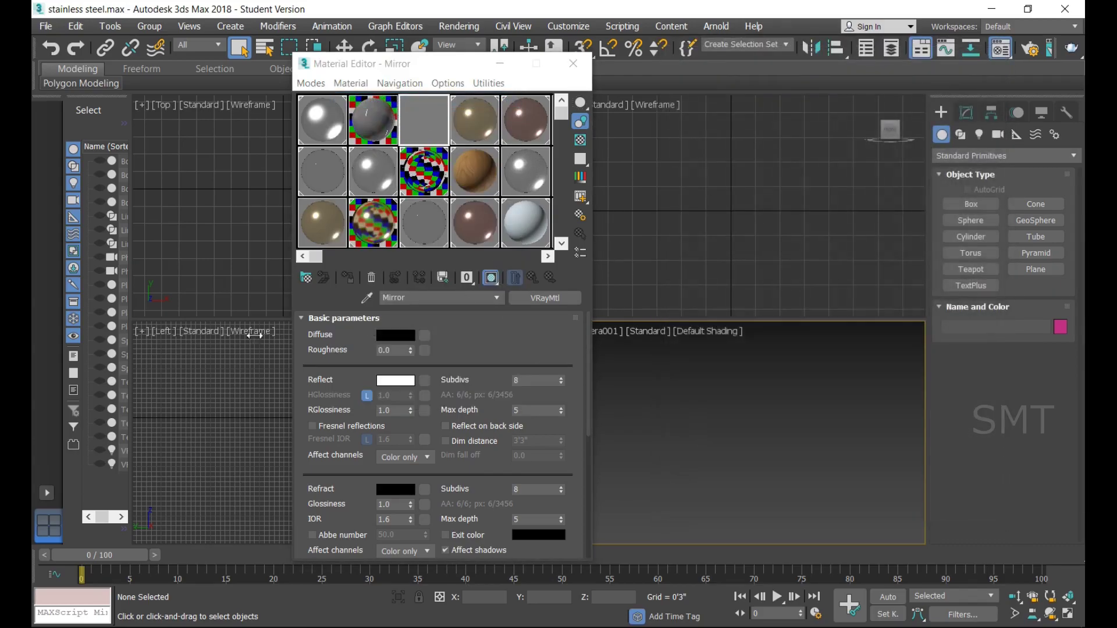
pyautogui.click(306, 278)
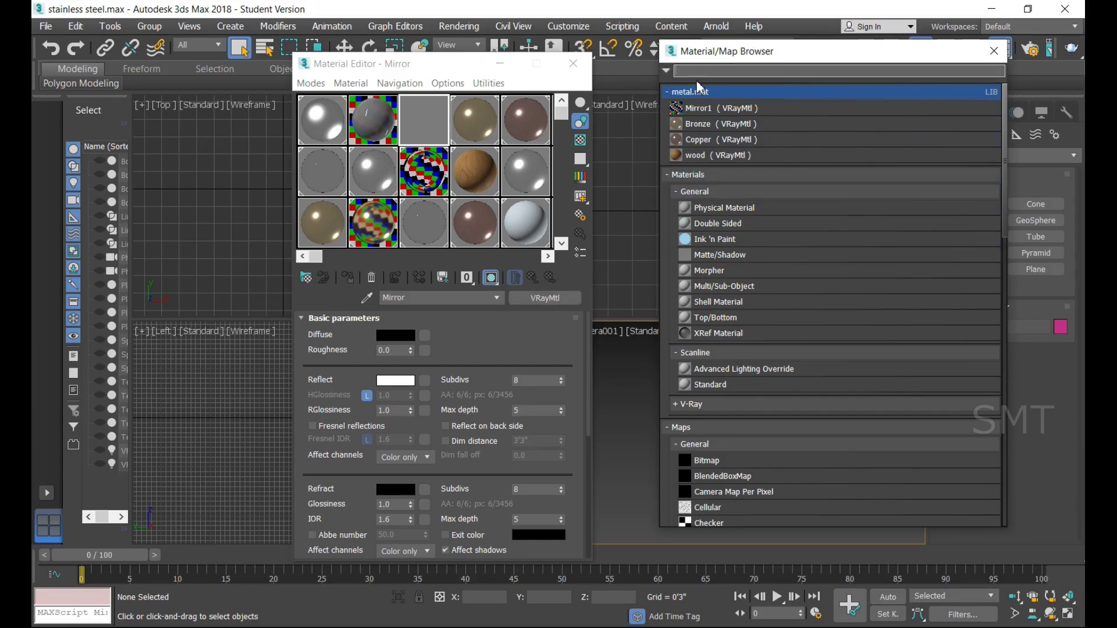
pyautogui.click(668, 72)
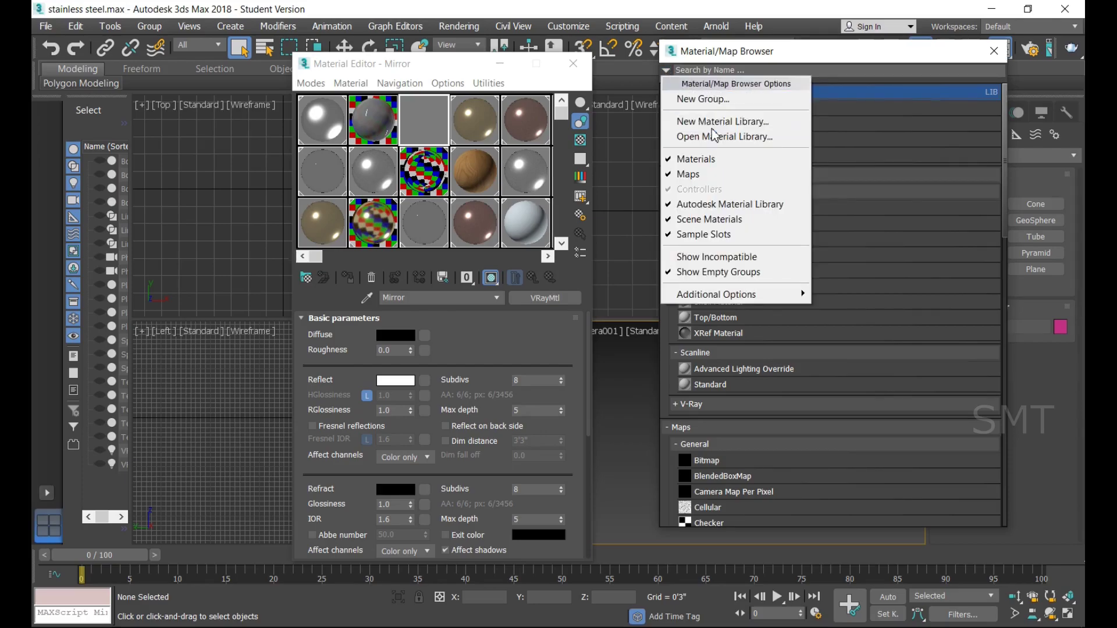
# - Save a new material library as vraymatels.mat
pyautogui.click(716, 122)
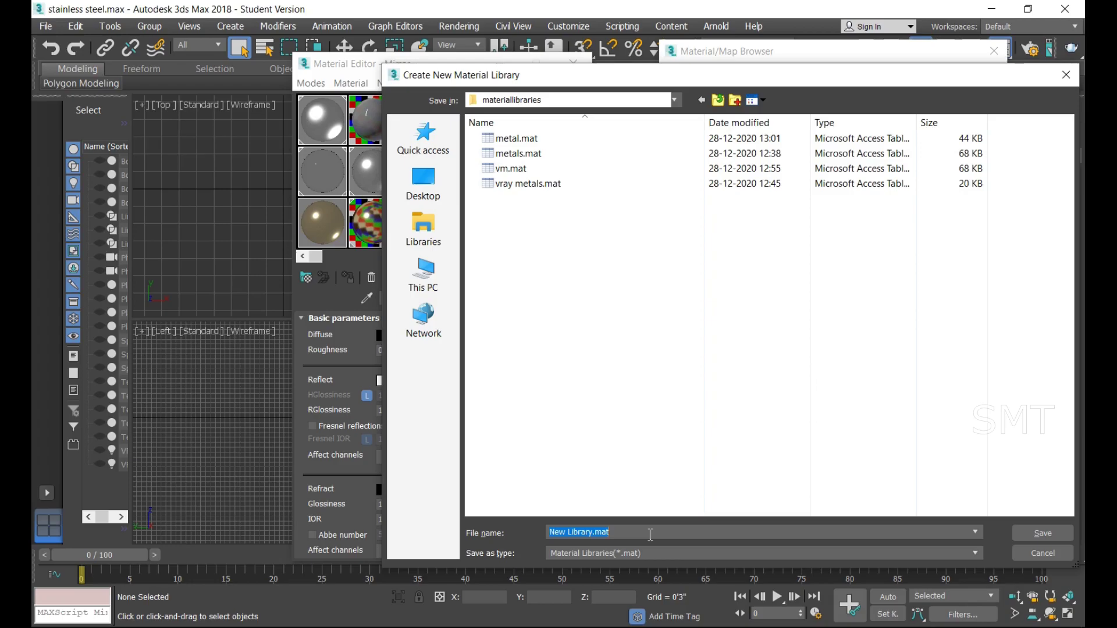
pyautogui.press('BackSpace')
pyautogui.write('v')
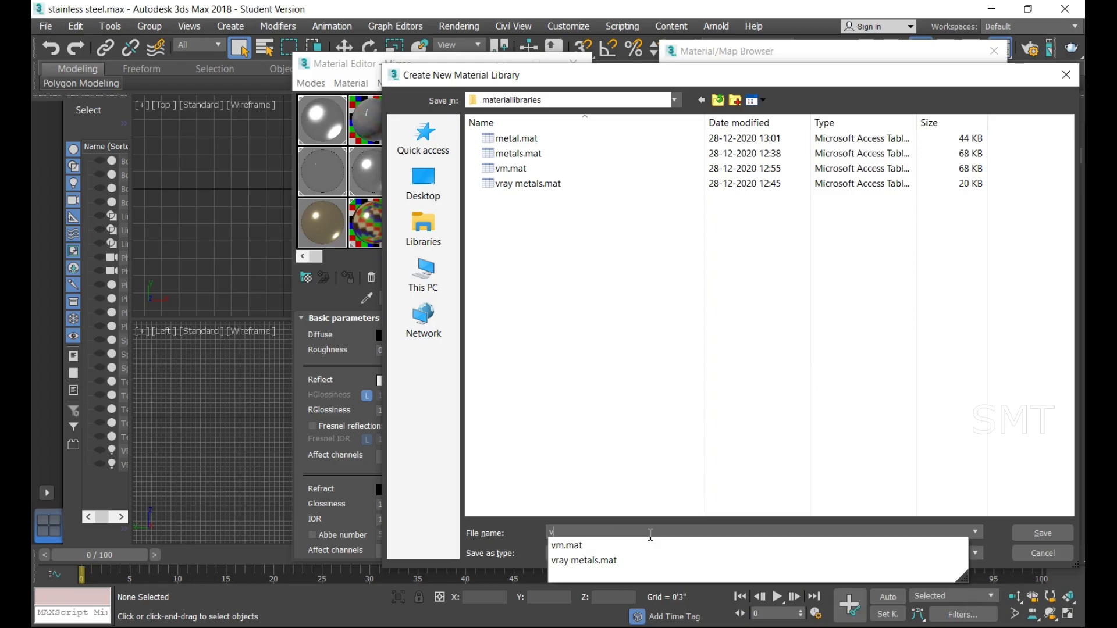
pyautogui.write('ray')
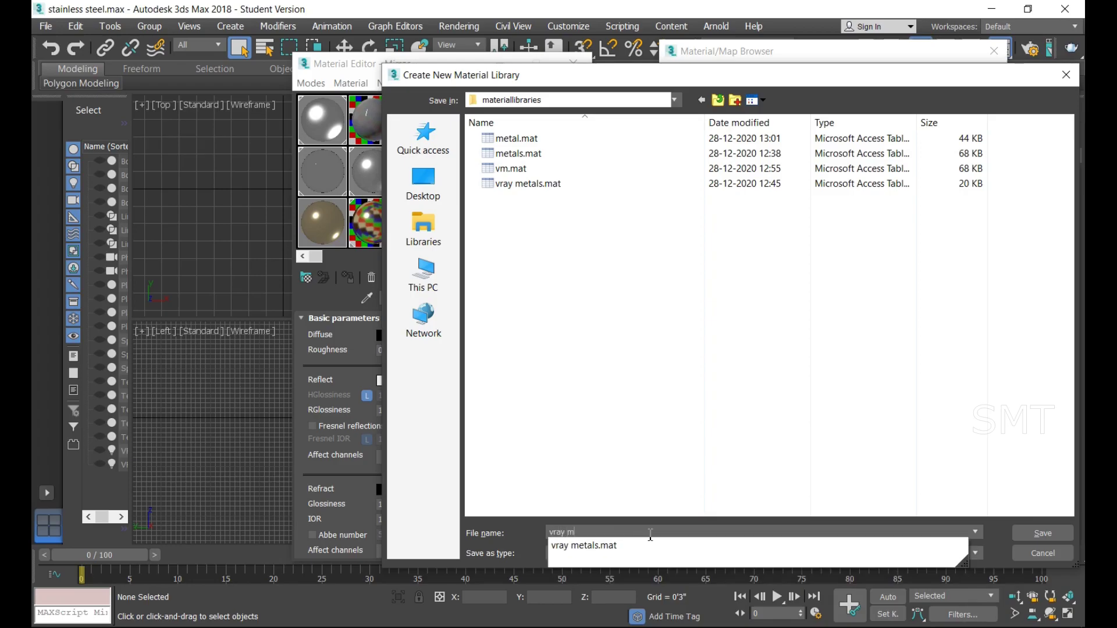
pyautogui.write(' matels')
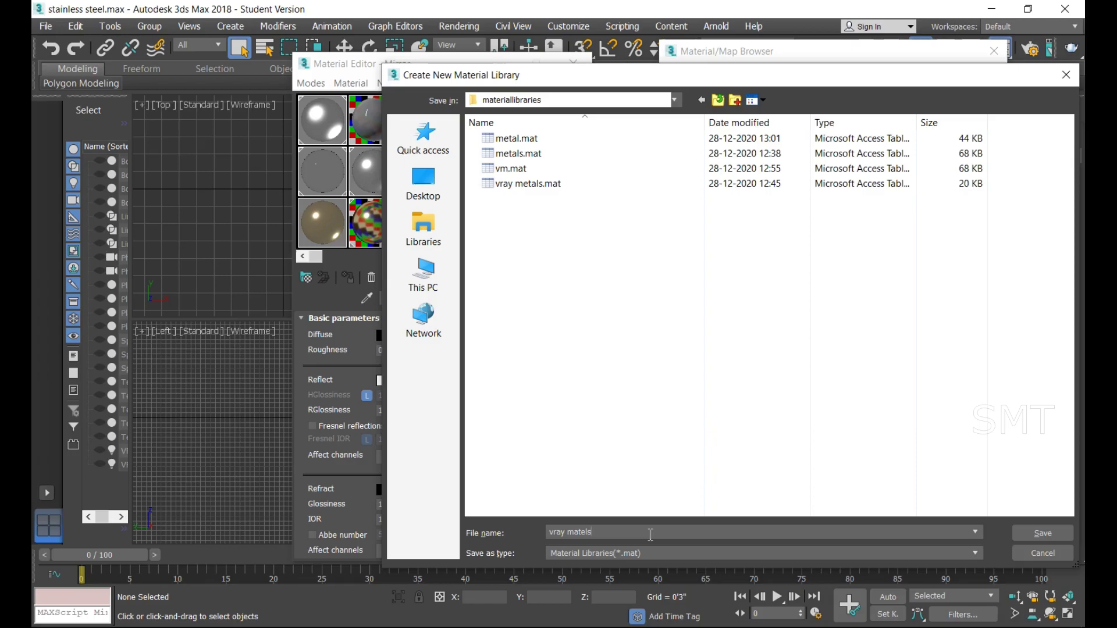
pyautogui.press('Left')
pyautogui.press('Left')
pyautogui.press('Left')
pyautogui.press('Delete')
pyautogui.click(1043, 534)
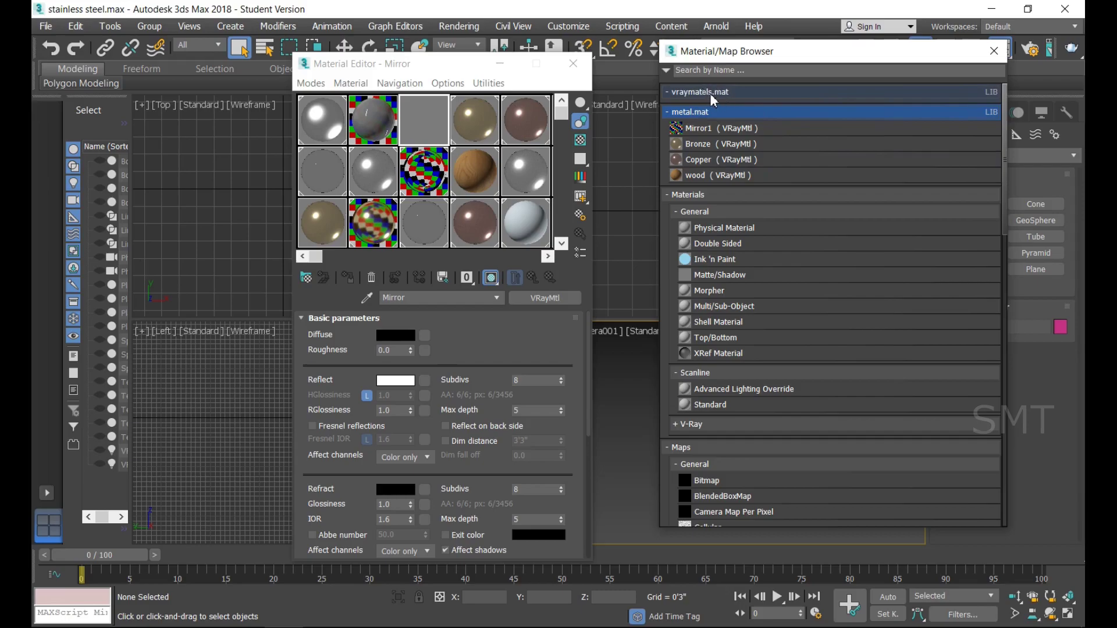
# - Add Material #1 and Material #2 to the vraymatels.mat library
pyautogui.click(668, 112)
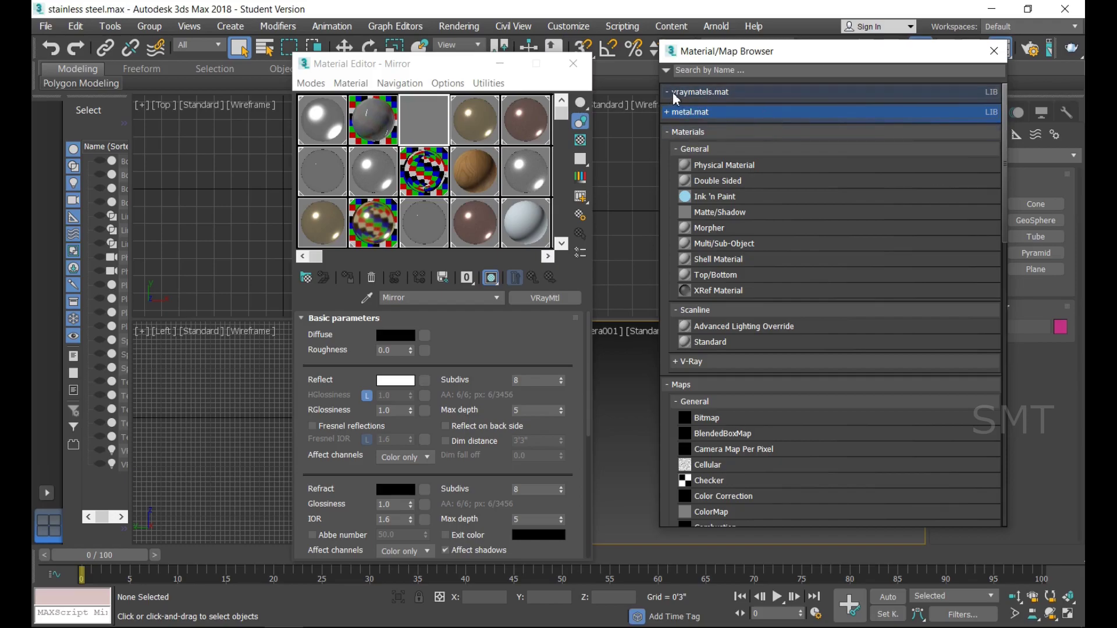
pyautogui.moveTo(370, 128)
pyautogui.mouseDown()
pyautogui.moveTo(681, 93)
pyautogui.moveTo(720, 116)
pyautogui.mouseUp()
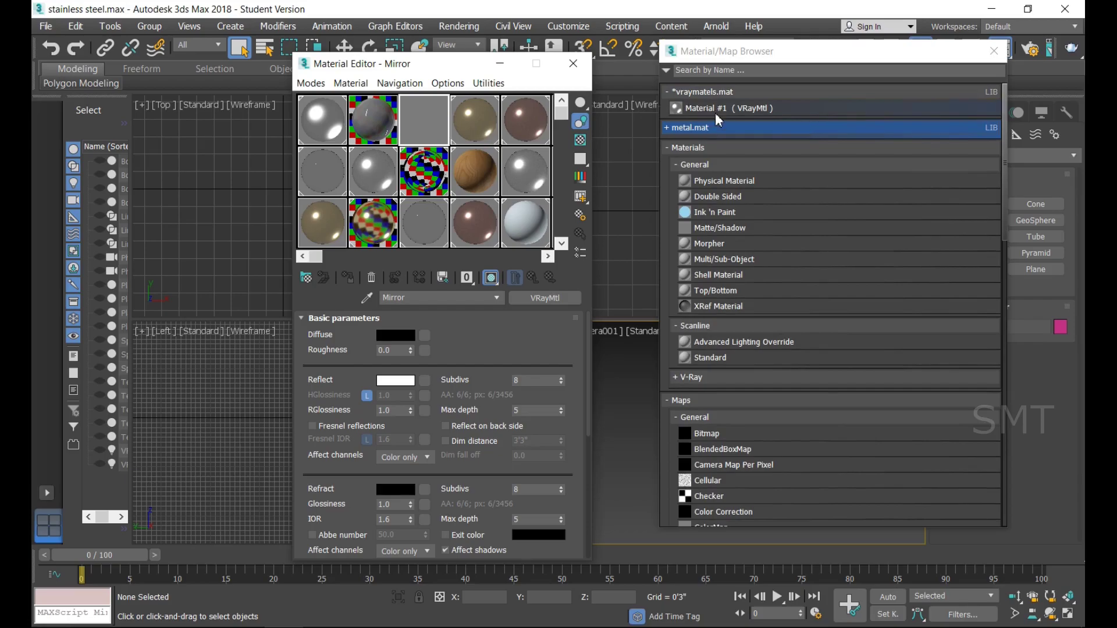
pyautogui.click(367, 117)
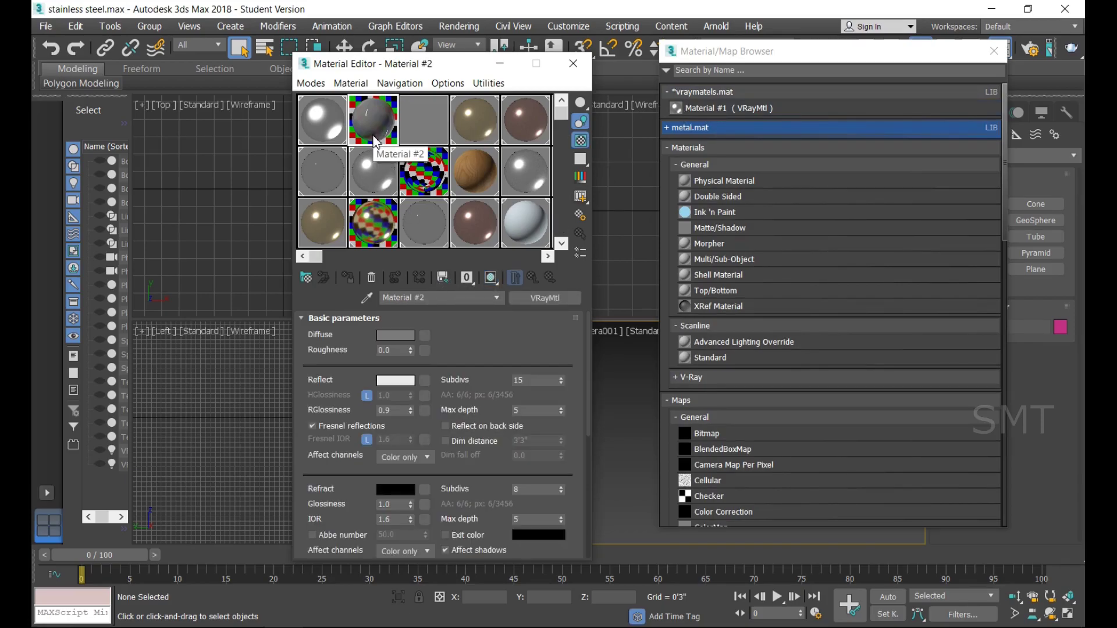
pyautogui.click(443, 278)
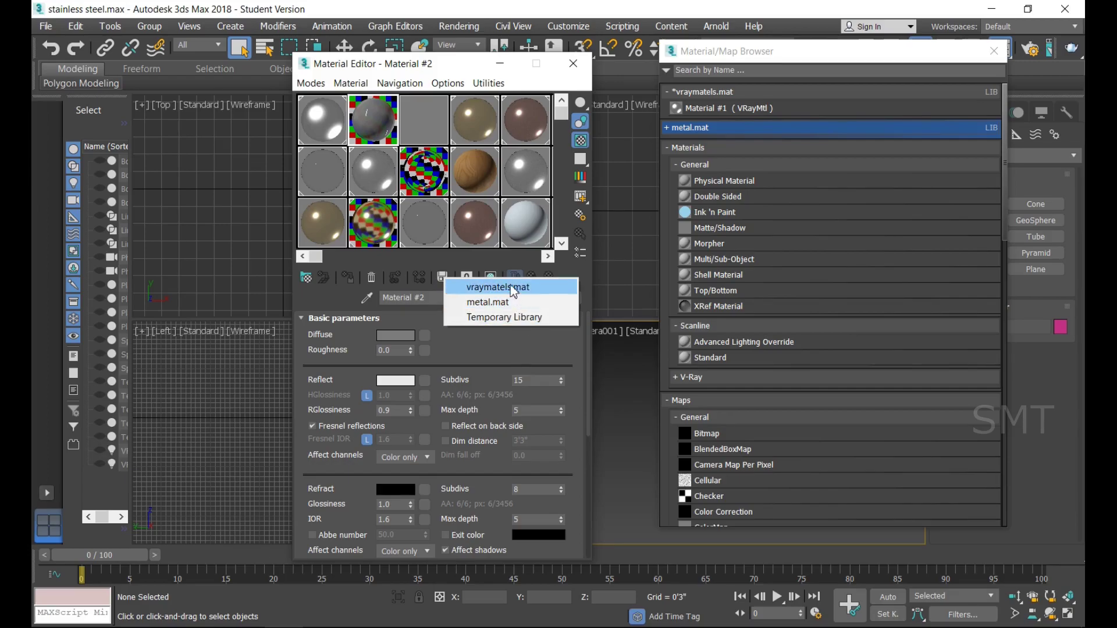
pyautogui.click(513, 288)
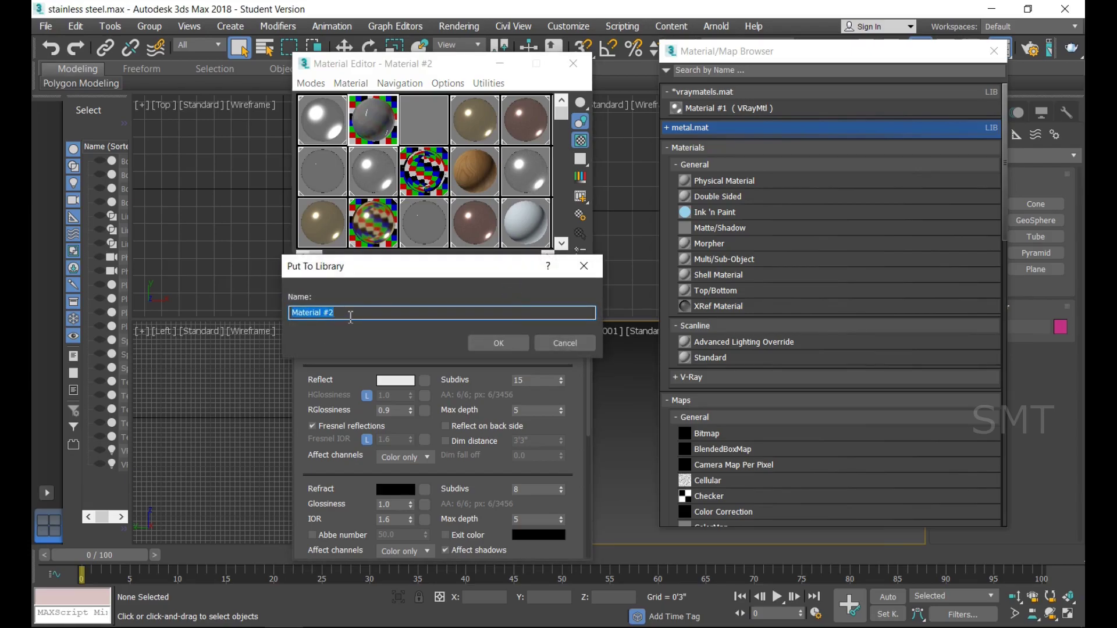
pyautogui.click(516, 348)
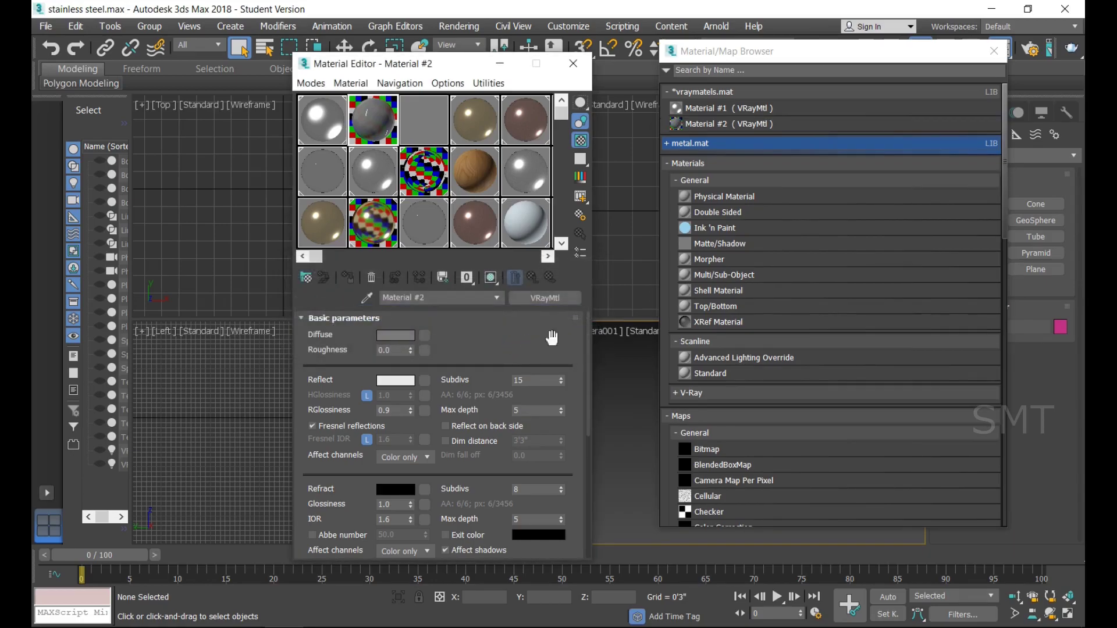
# - Put Mirror into vraymatels.mat, then add Bronze and Copper to it
pyautogui.click(433, 129)
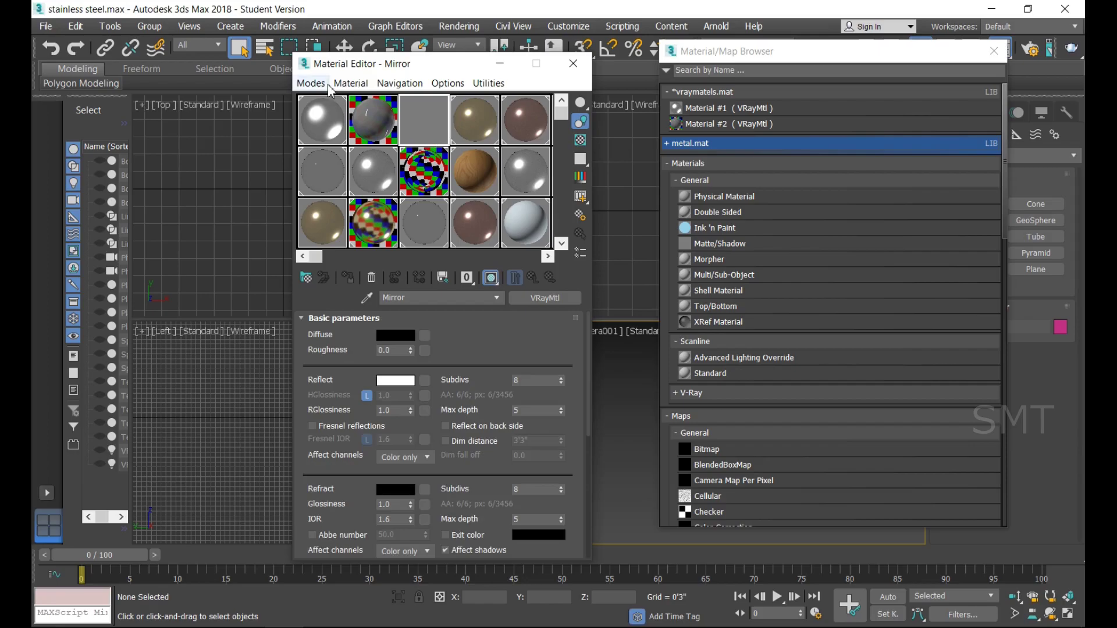
pyautogui.click(359, 87)
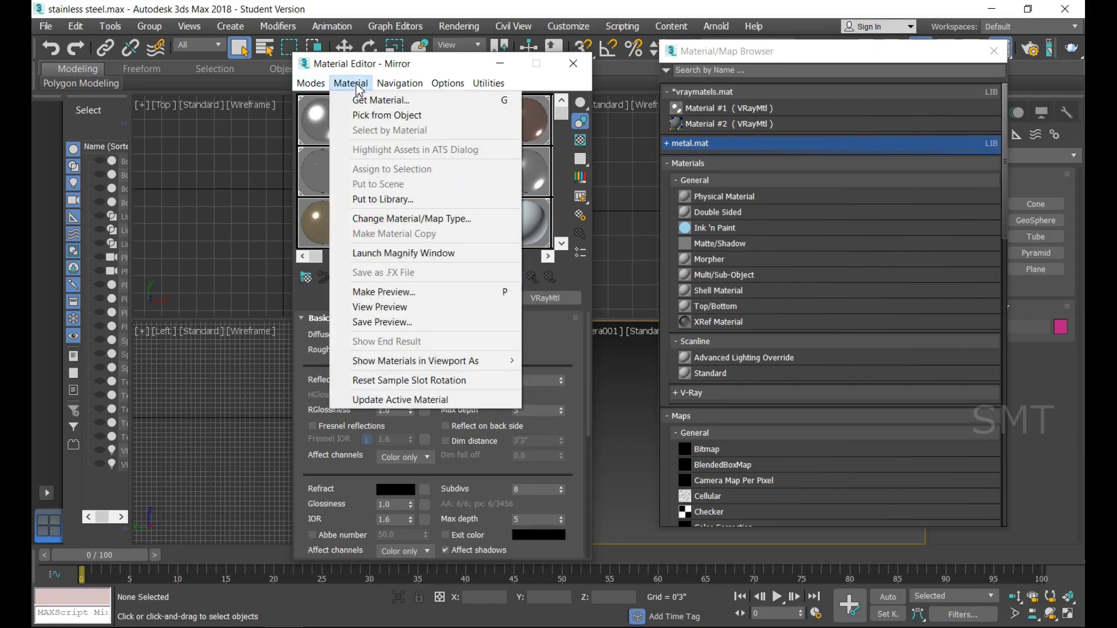
pyautogui.click(394, 203)
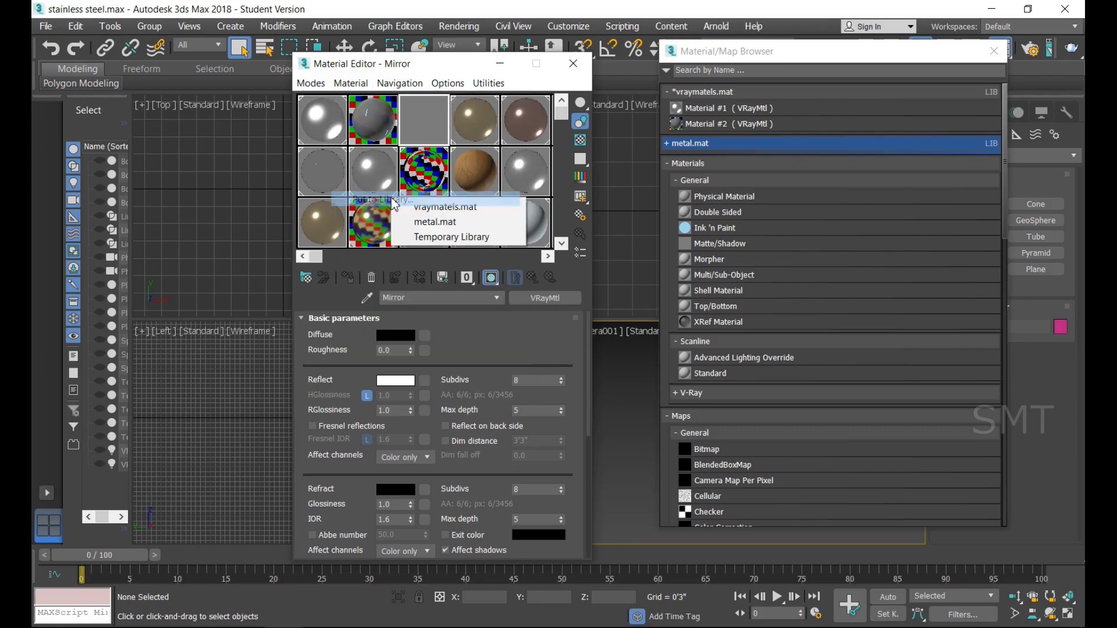
pyautogui.click(457, 210)
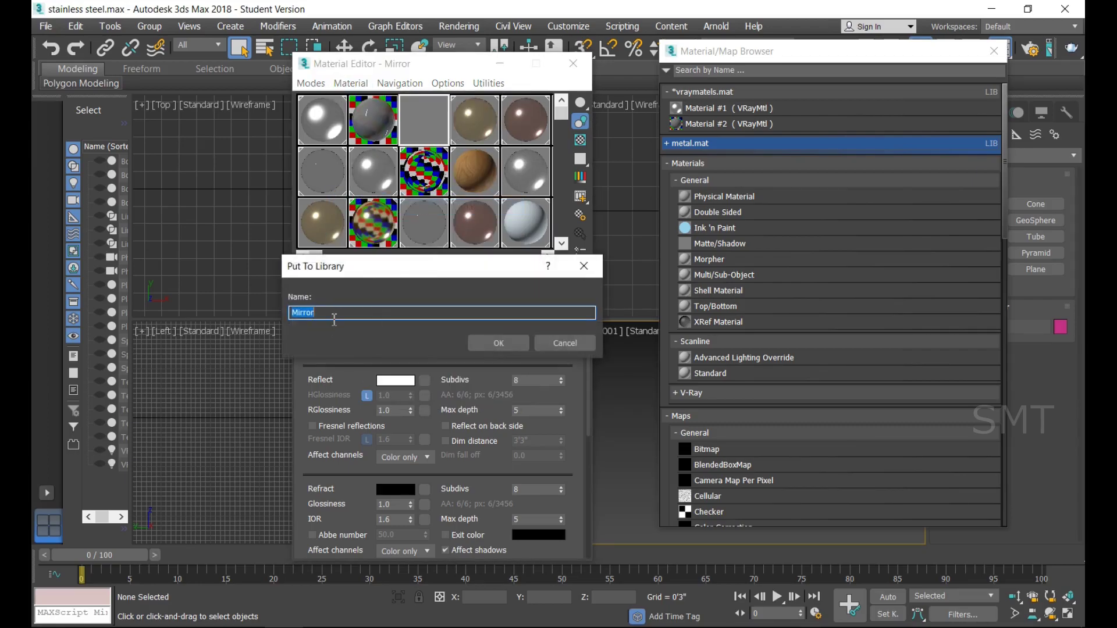
pyautogui.click(498, 343)
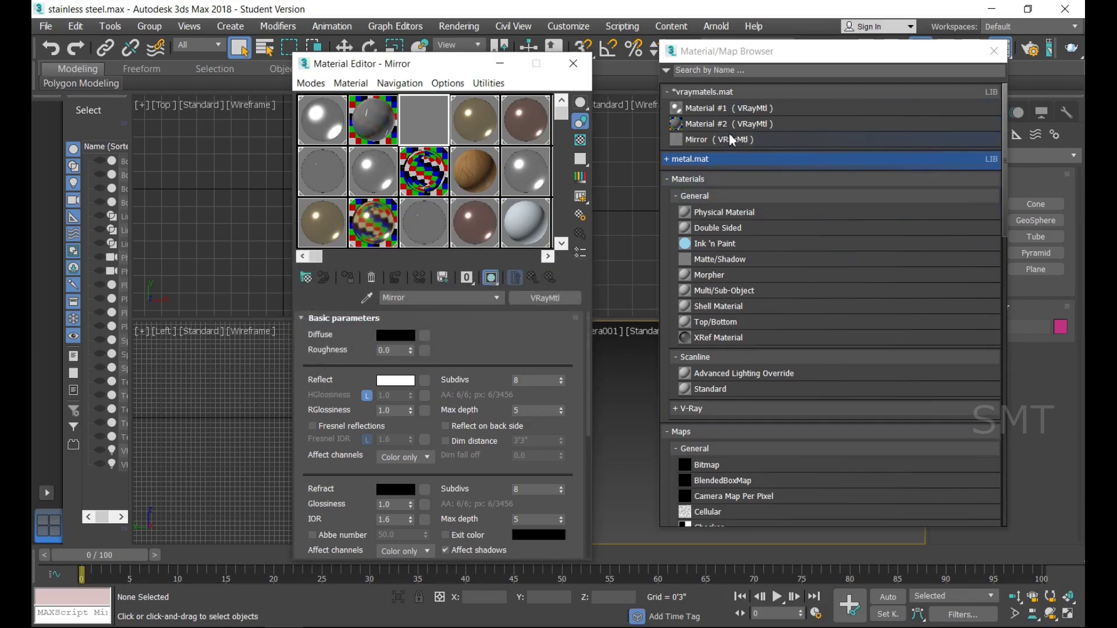
pyautogui.moveTo(469, 119); pyautogui.dragTo(721, 124)
pyautogui.moveTo(698, 160); pyautogui.dragTo(734, 148)
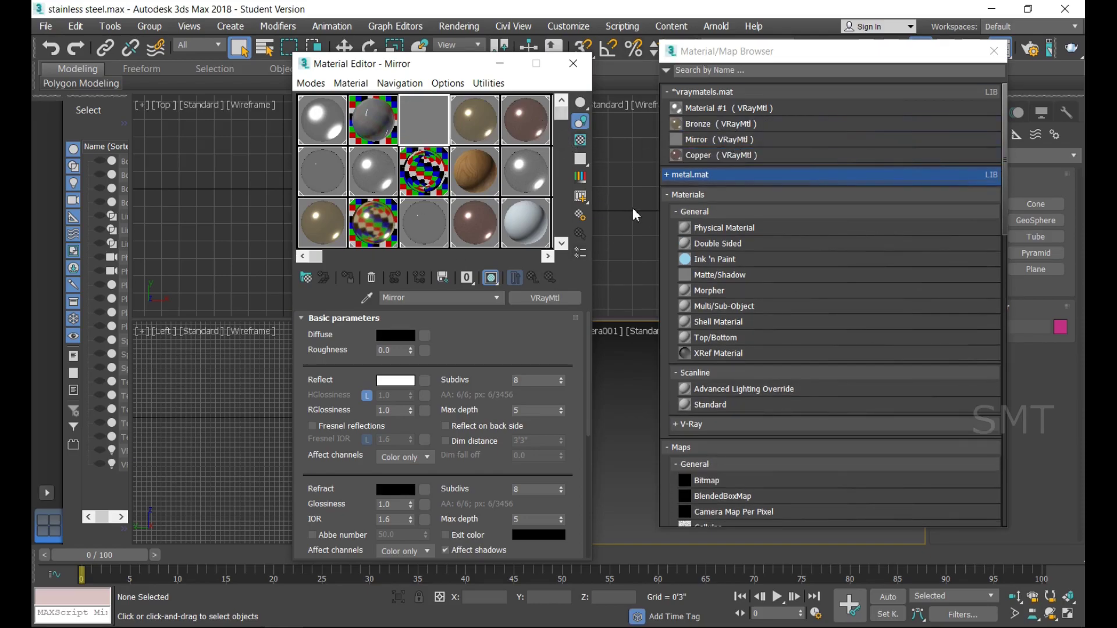
# - Copy the copper scene material into vraymatels.mat, cancelling an accidental New Material Library dialog
pyautogui.moveTo(1007, 205); pyautogui.dragTo(1007, 498)
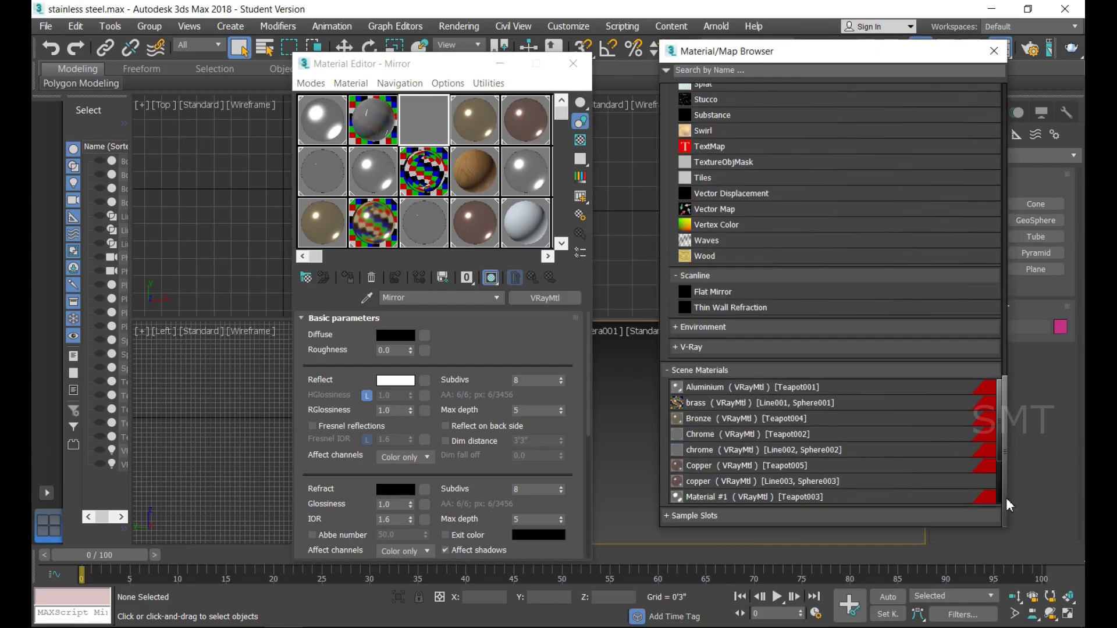
pyautogui.click(743, 481)
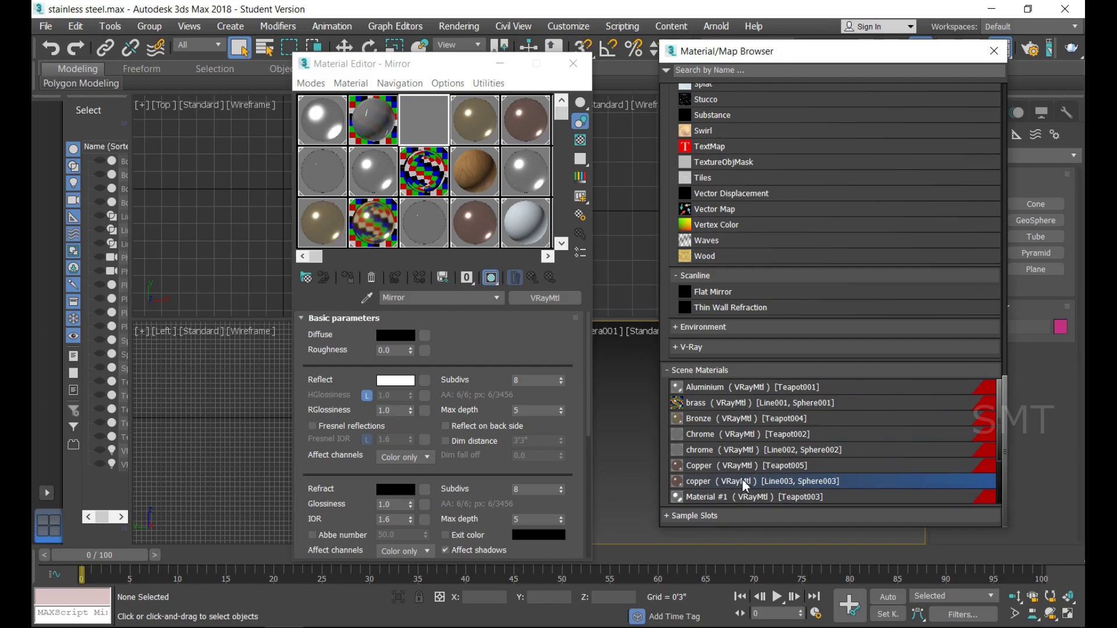
pyautogui.rightClick(744, 484)
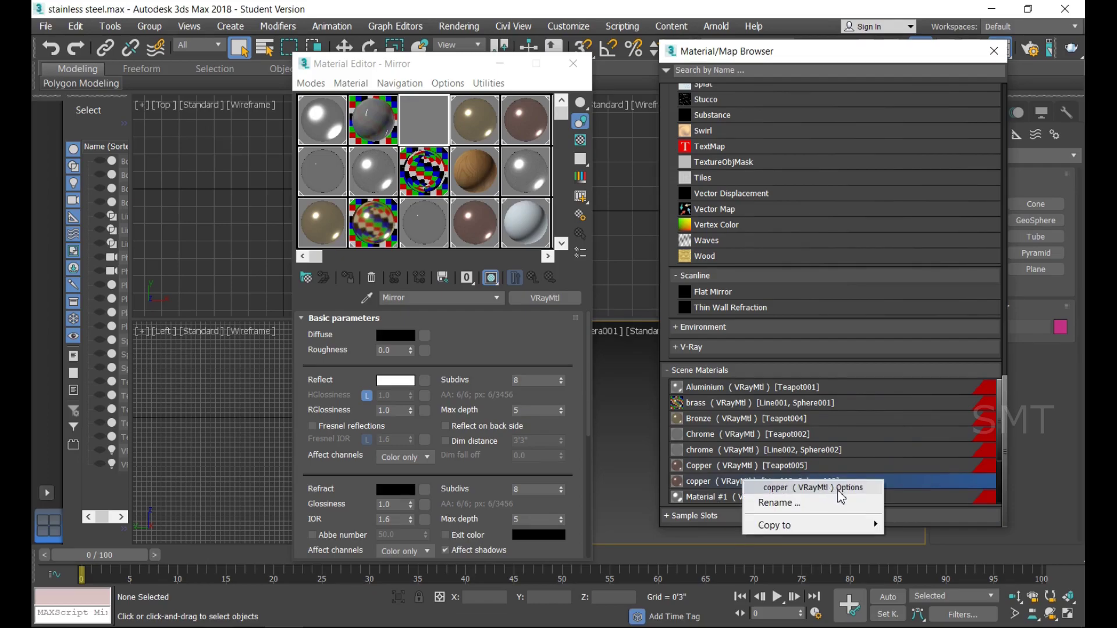
pyautogui.moveTo(810, 526)
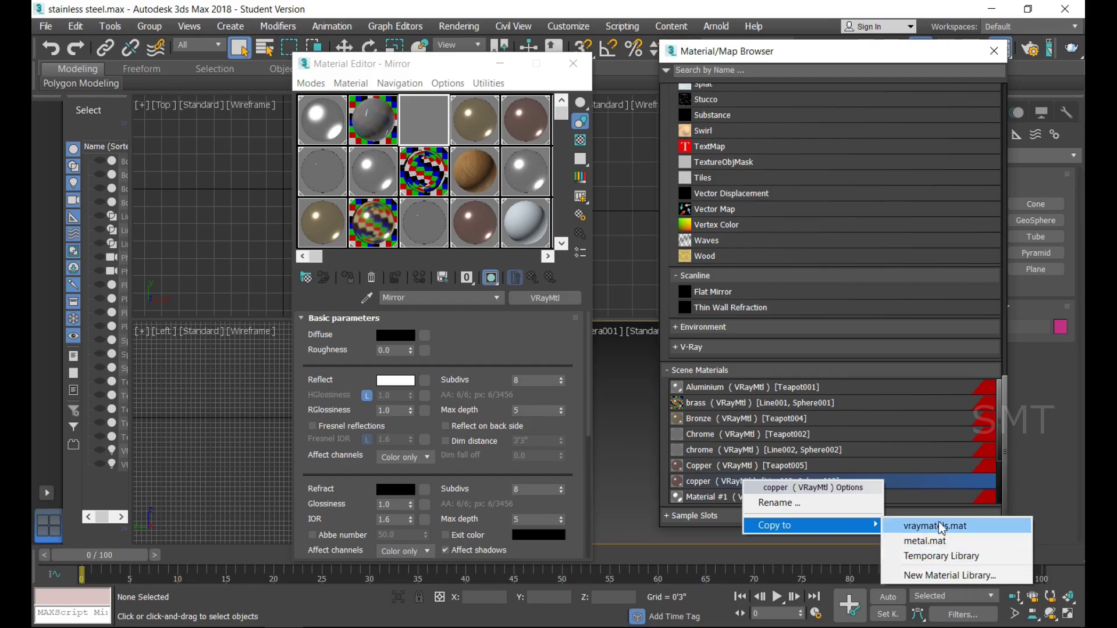
pyautogui.click(941, 526)
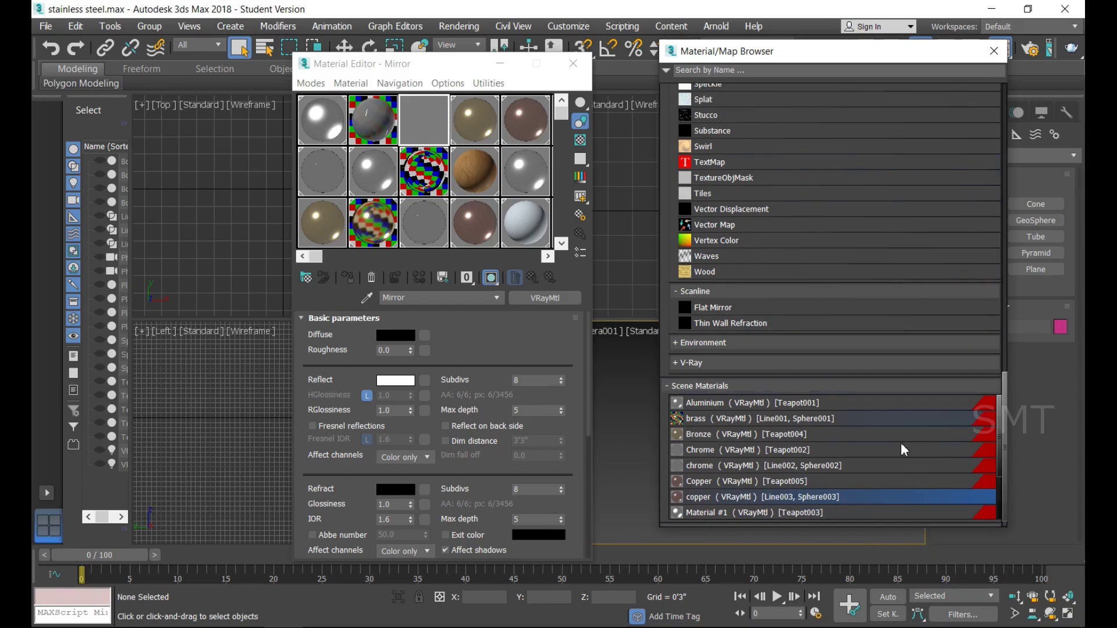
pyautogui.click(783, 483)
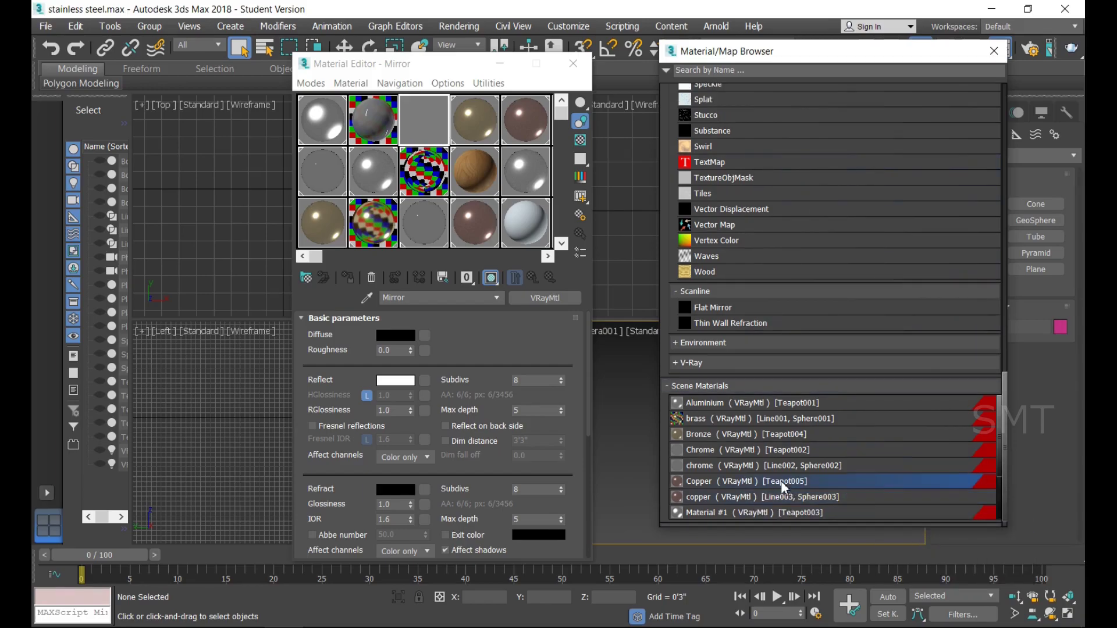
pyautogui.rightClick(781, 481)
pyautogui.moveTo(851, 526)
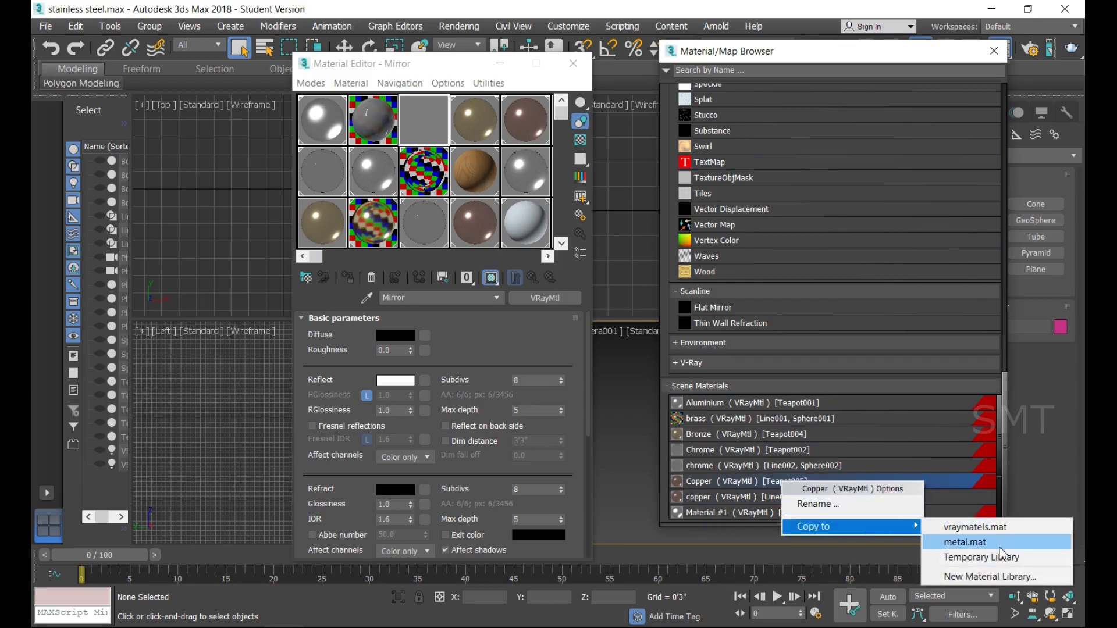
pyautogui.click(996, 578)
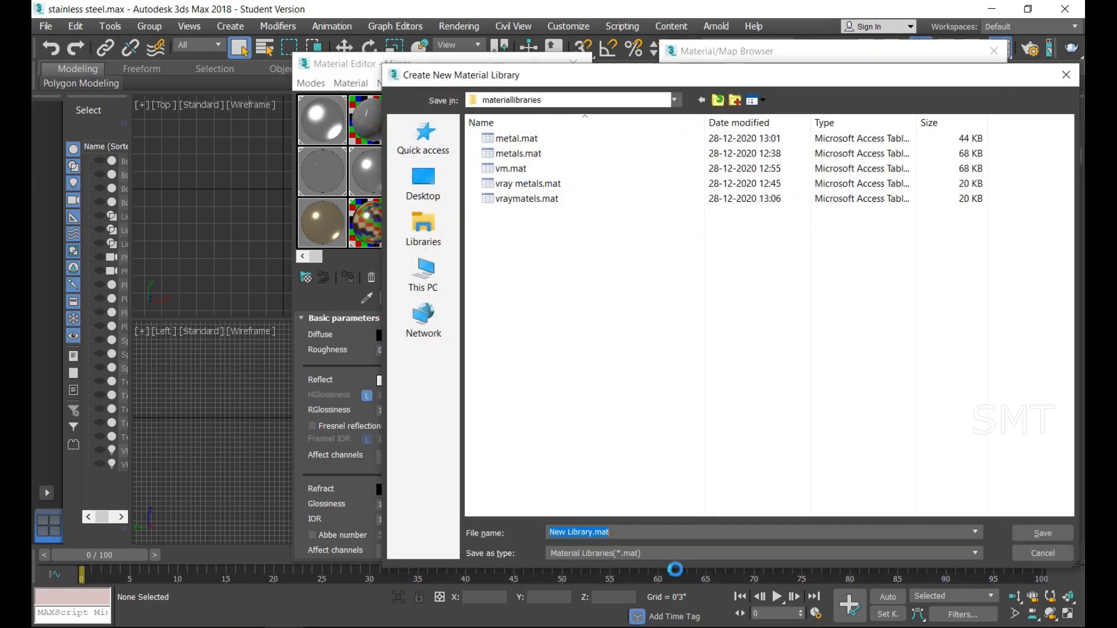
pyautogui.click(1065, 555)
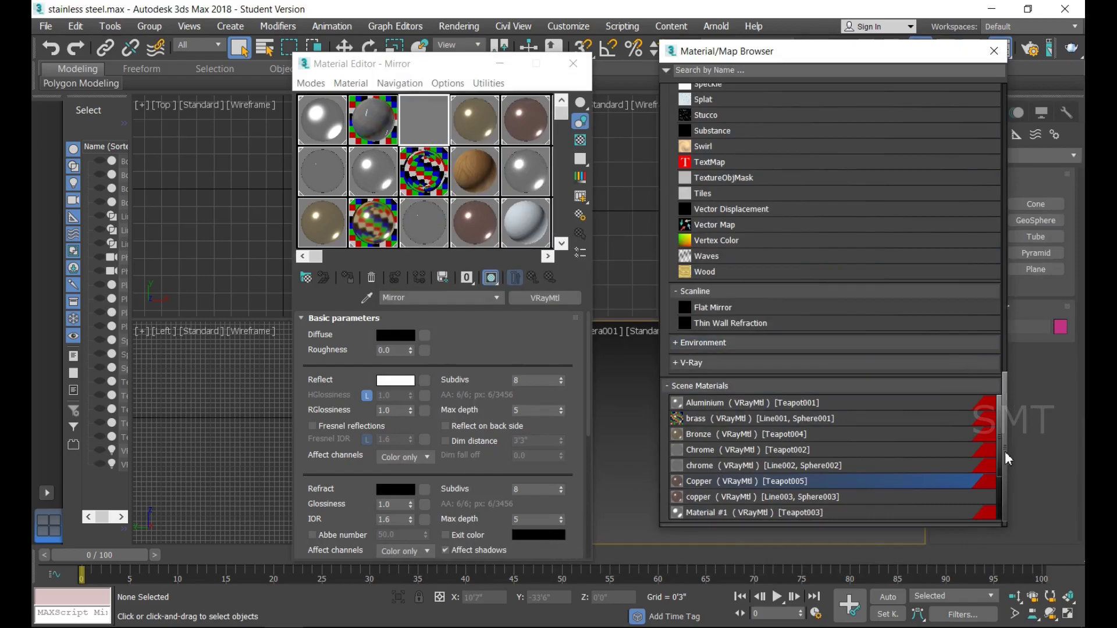
pyautogui.moveTo(1007, 456); pyautogui.dragTo(971, 134)
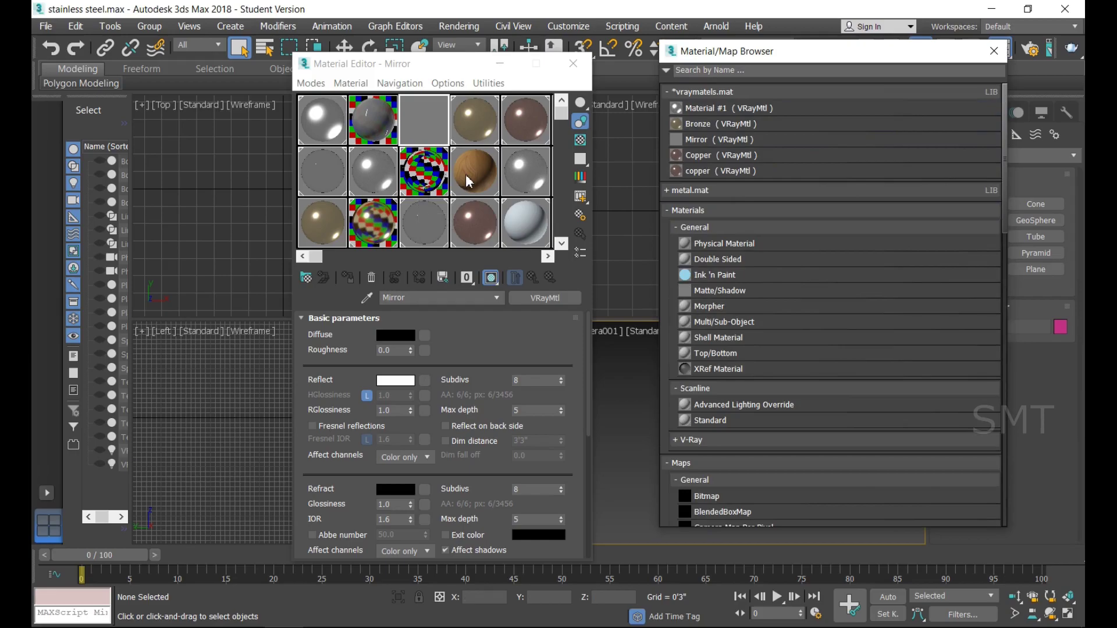
# - Add wood and Chrome to vraymatels.mat and remove Copper from it
pyautogui.moveTo(468, 181); pyautogui.dragTo(756, 140)
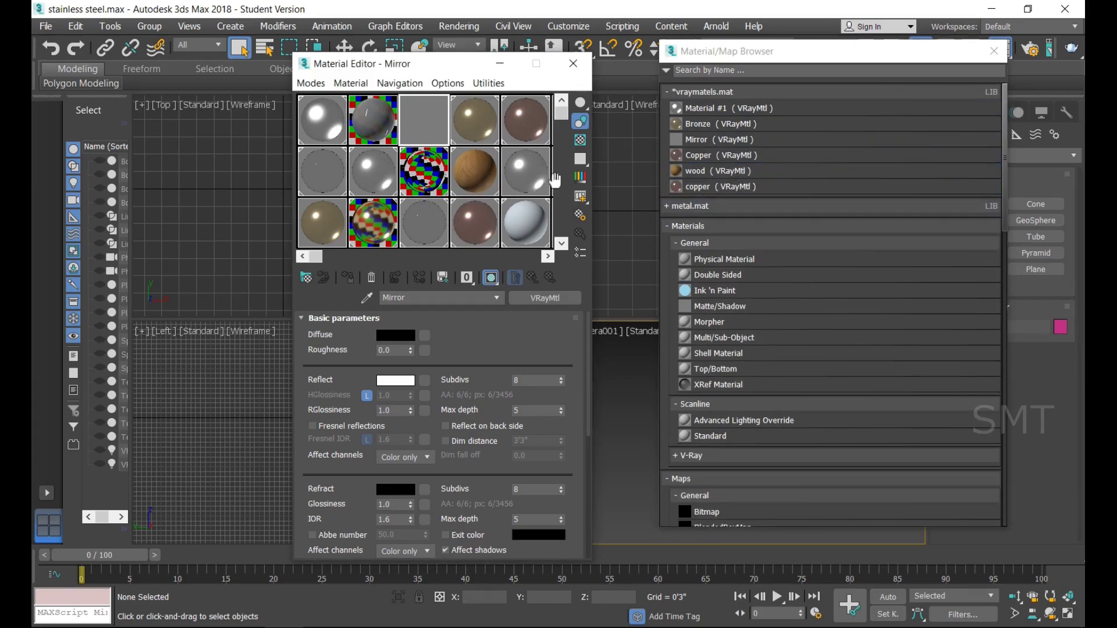
pyautogui.moveTo(335, 186); pyautogui.dragTo(745, 192)
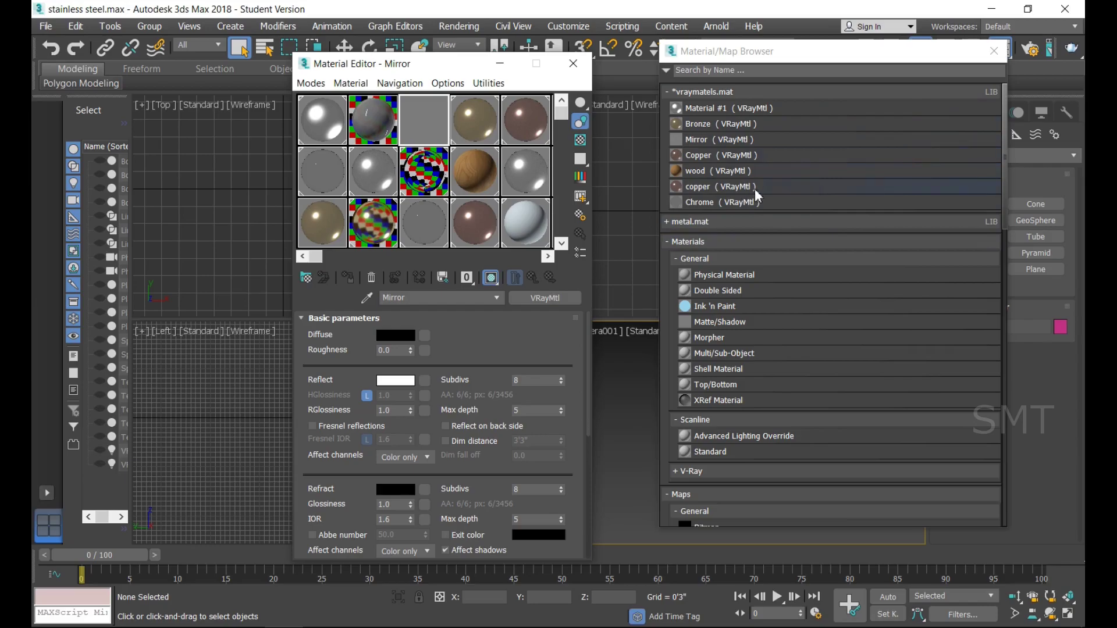
pyautogui.rightClick(741, 163)
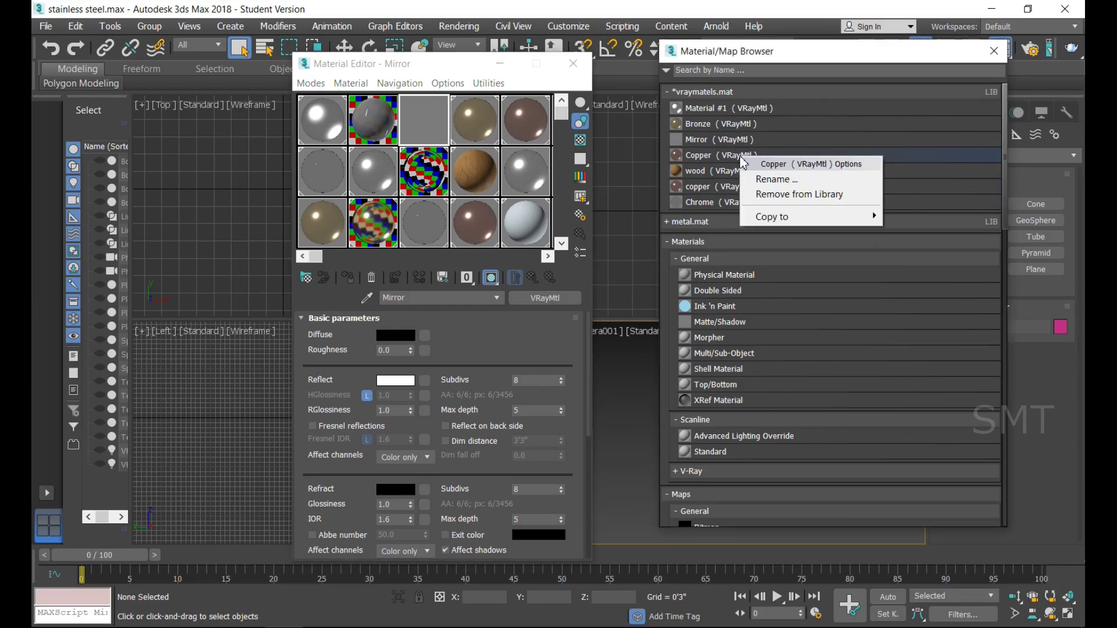
pyautogui.click(813, 195)
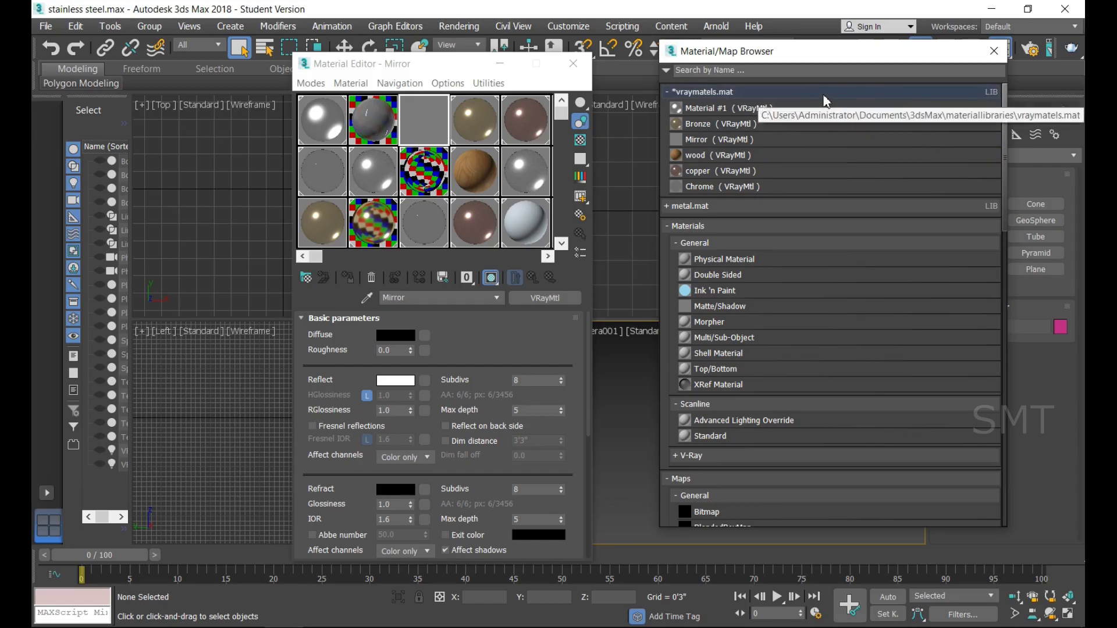
# - Pick yellow as the vraymatels.mat library group colour
pyautogui.rightClick(822, 93)
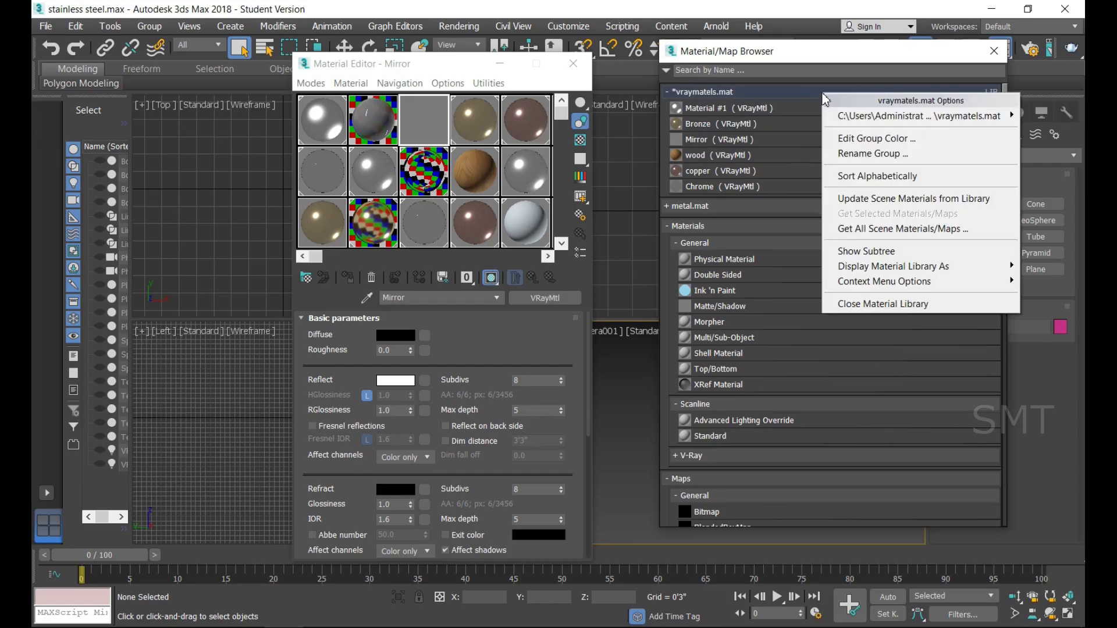
pyautogui.click(926, 142)
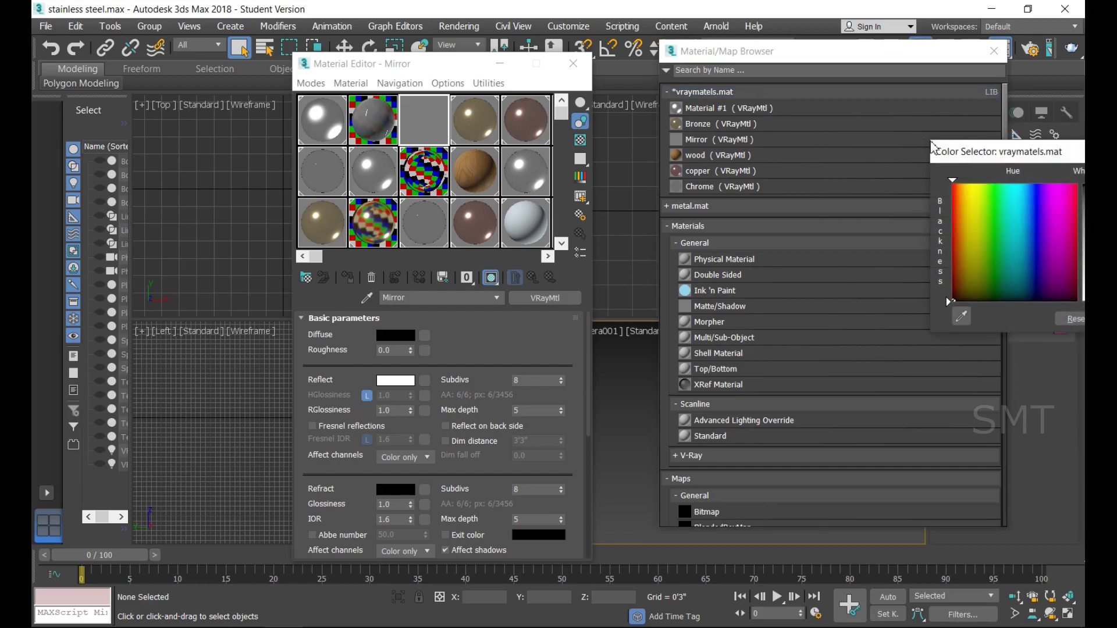
pyautogui.moveTo(1014, 150); pyautogui.dragTo(844, 148)
pyautogui.click(821, 184)
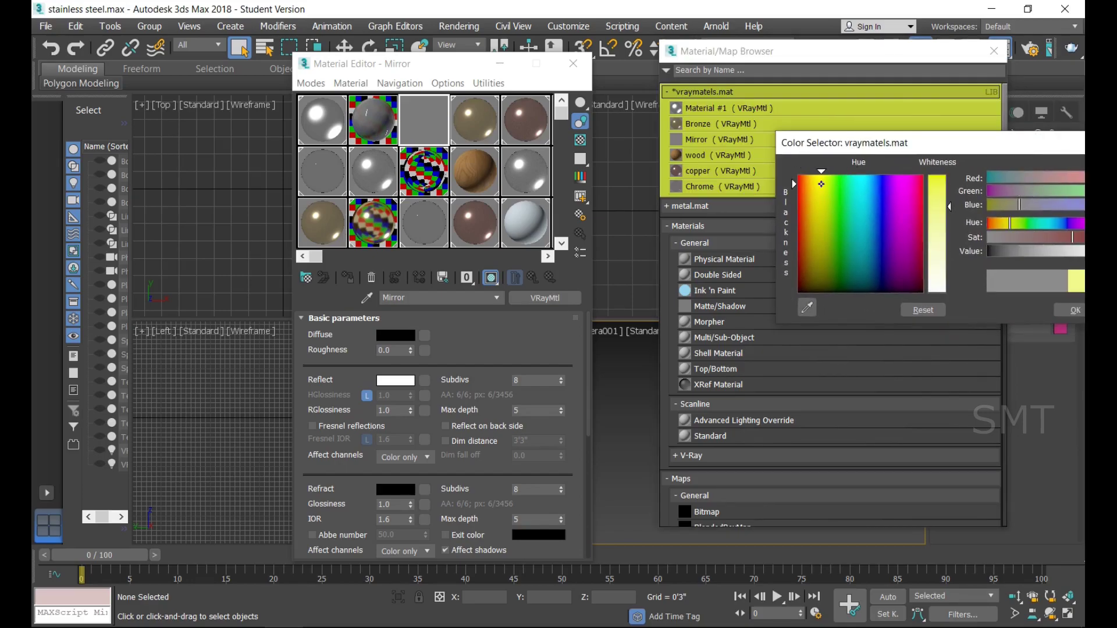
# - Apply the yellow group colour, then close vraymatels.mat, saving its changes
pyautogui.click(1075, 310)
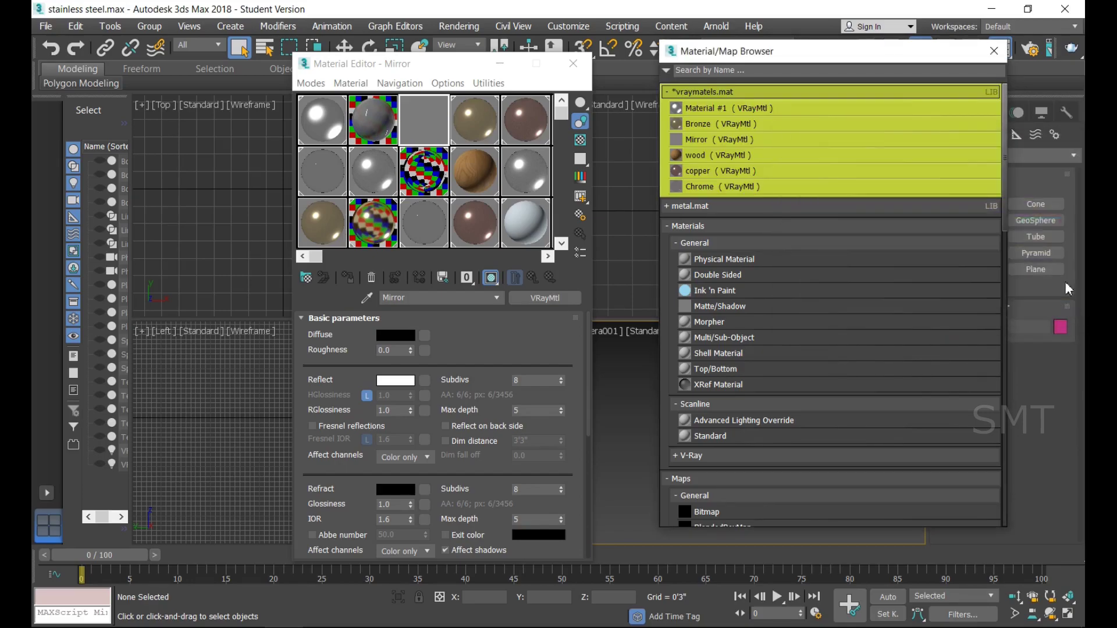
pyautogui.rightClick(712, 99)
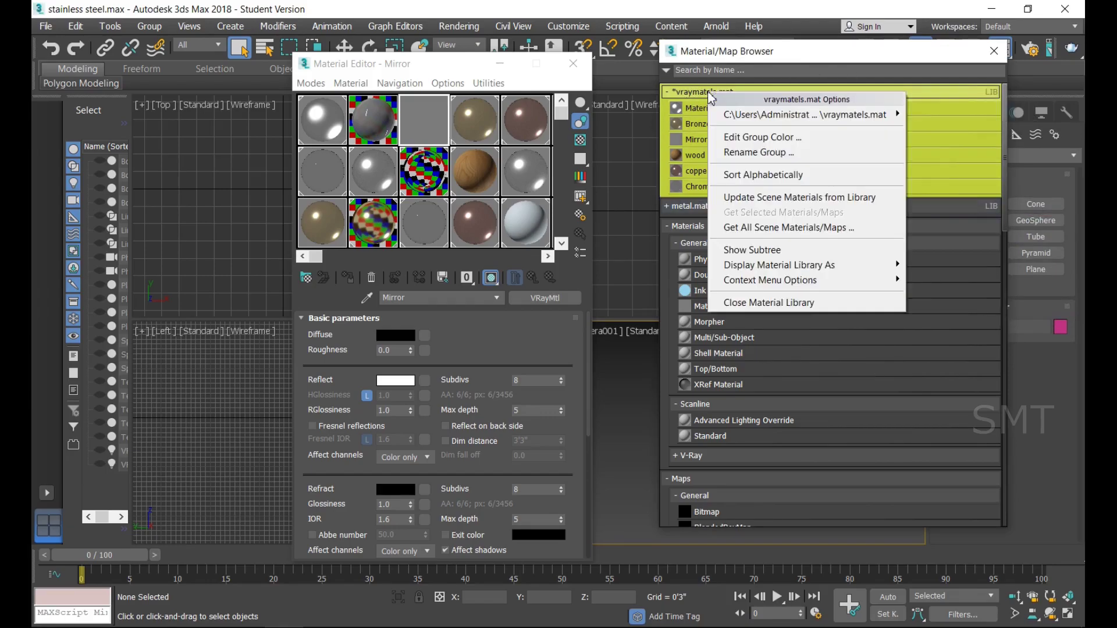
pyautogui.click(794, 304)
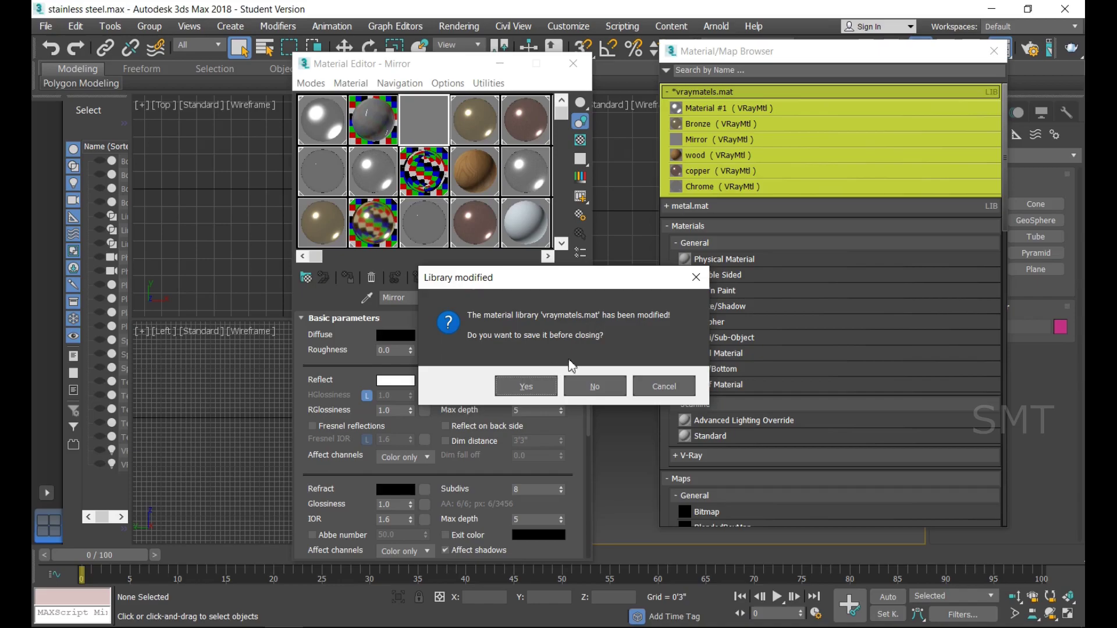
pyautogui.click(526, 386)
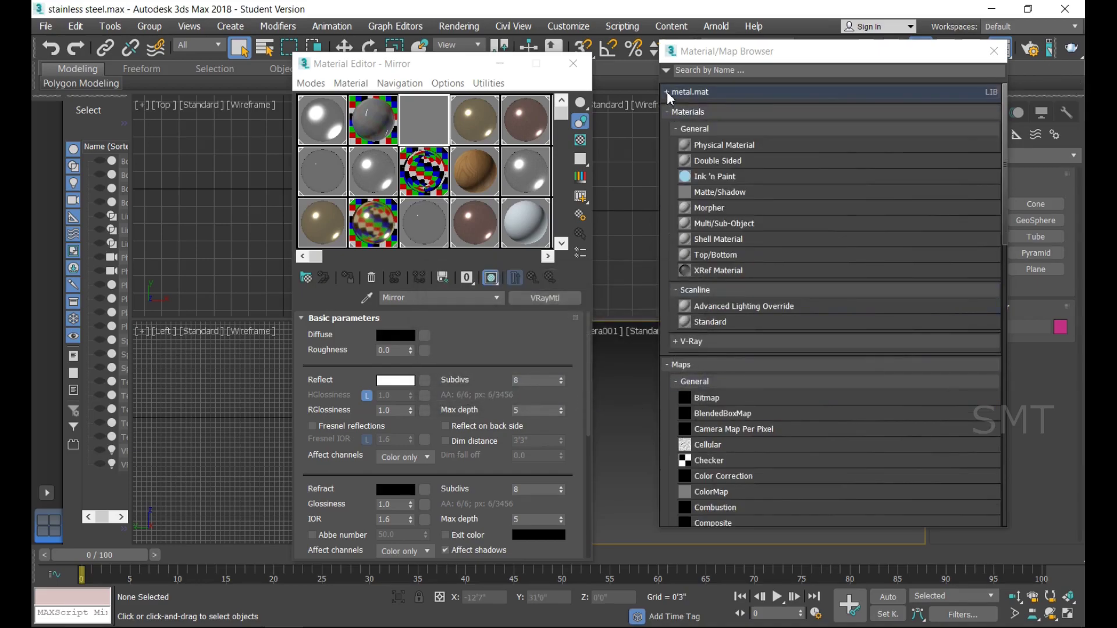
# - Reopen vraymatels.mat from file, then close the Material Editor and Material/Map Browser
pyautogui.click(666, 70)
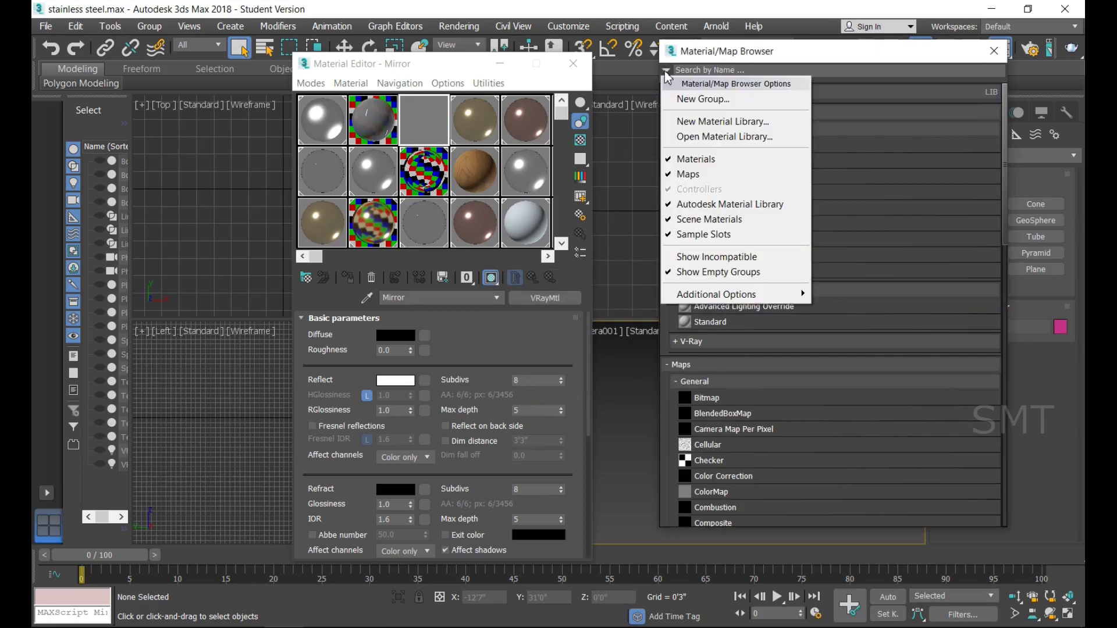
pyautogui.click(715, 137)
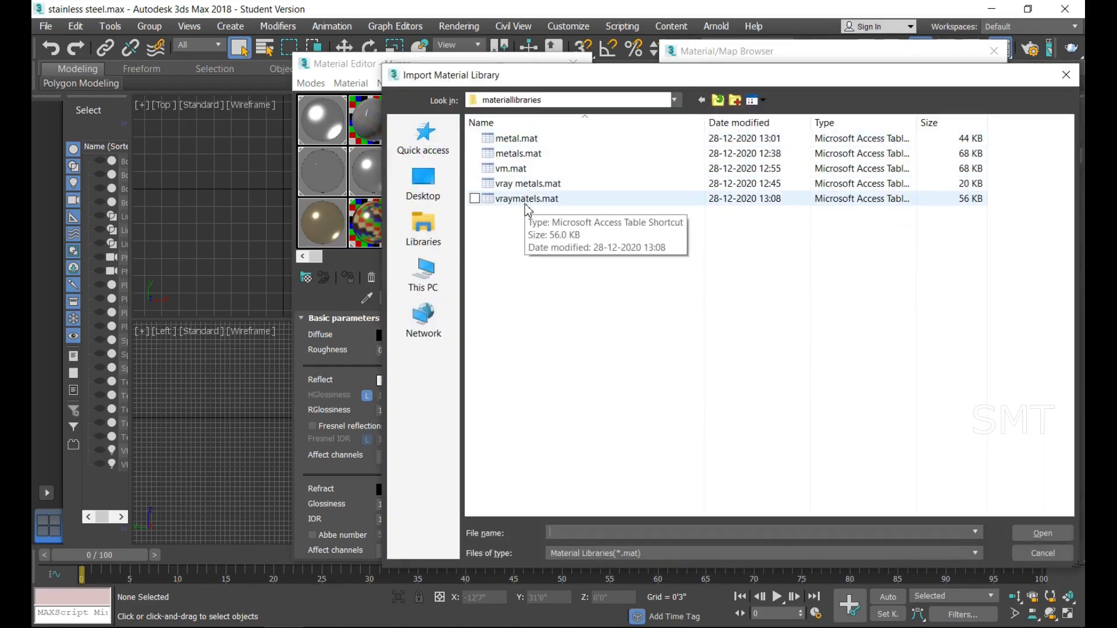
pyautogui.click(527, 199)
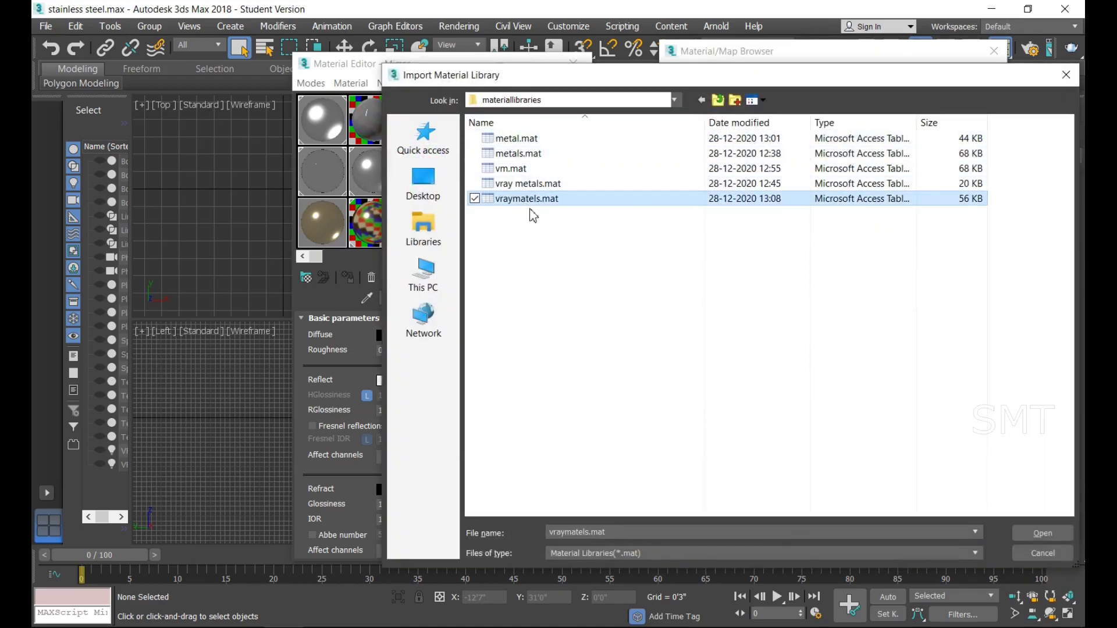
pyautogui.click(1043, 534)
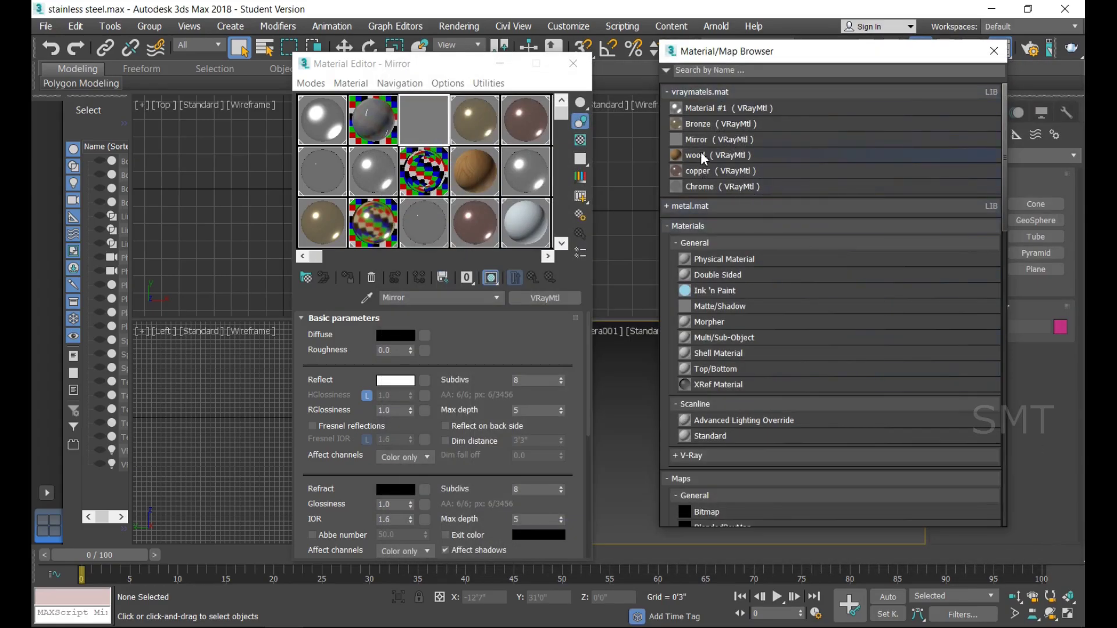
pyautogui.click(573, 63)
pyautogui.click(994, 51)
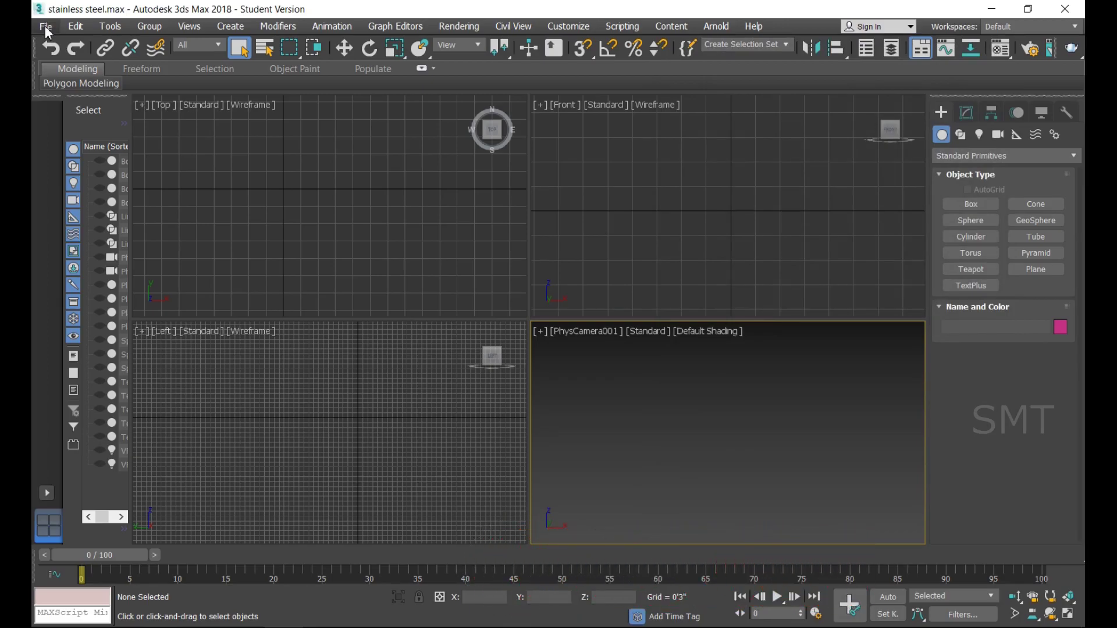
# - Reset to an untitled scene, draw Box001 in Perspective, and bring up the Material Editor
pyautogui.click(46, 27)
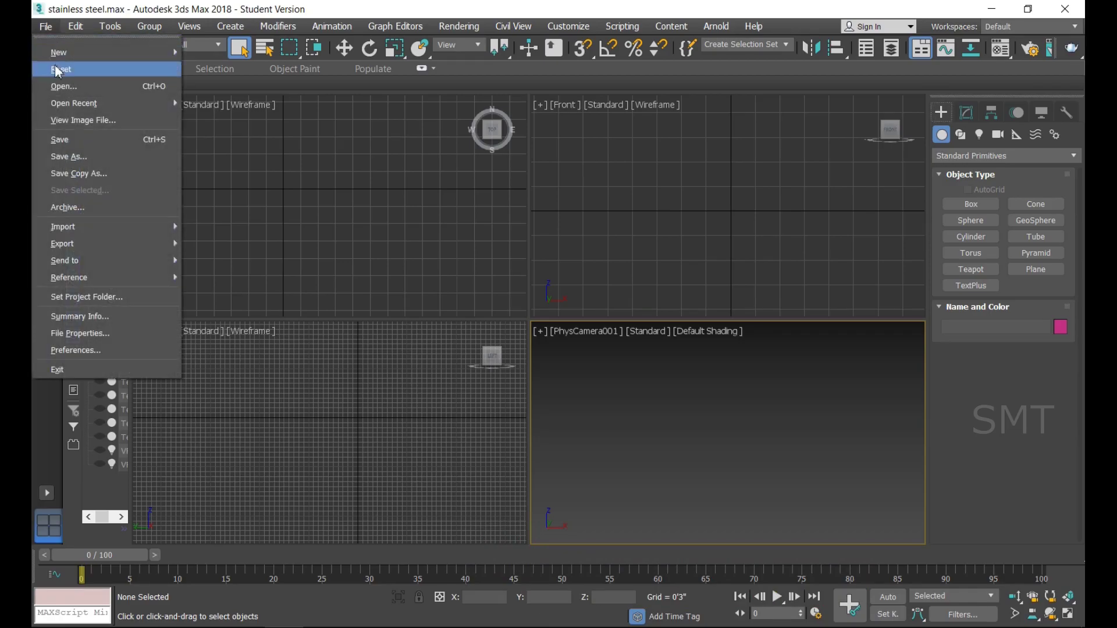
pyautogui.click(90, 375)
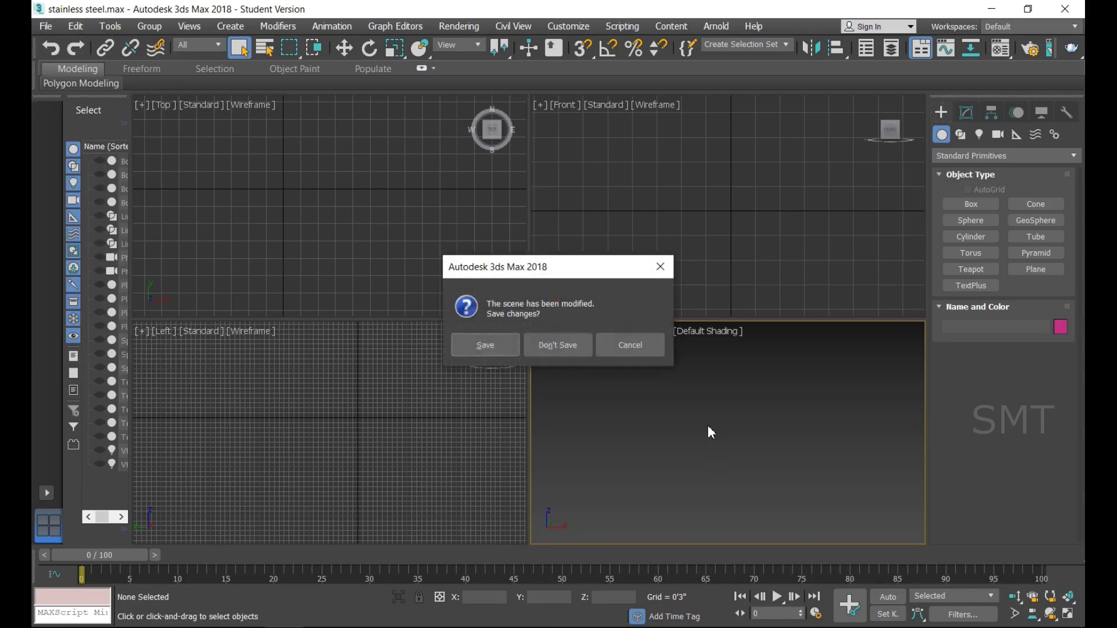
pyautogui.click(490, 345)
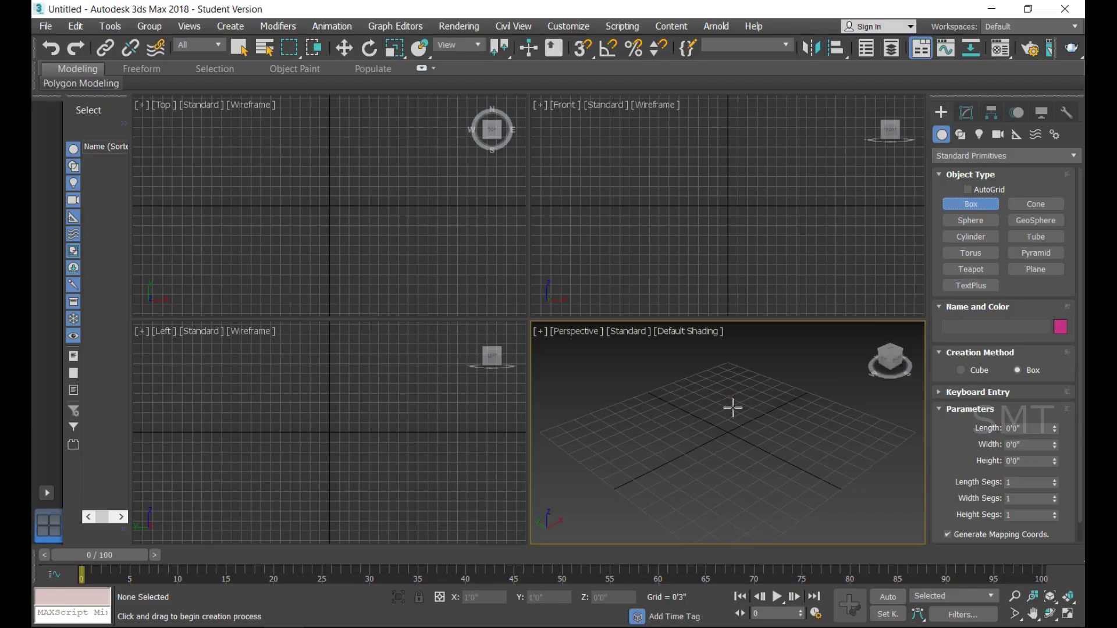
pyautogui.moveTo(731, 397); pyautogui.dragTo(747, 487)
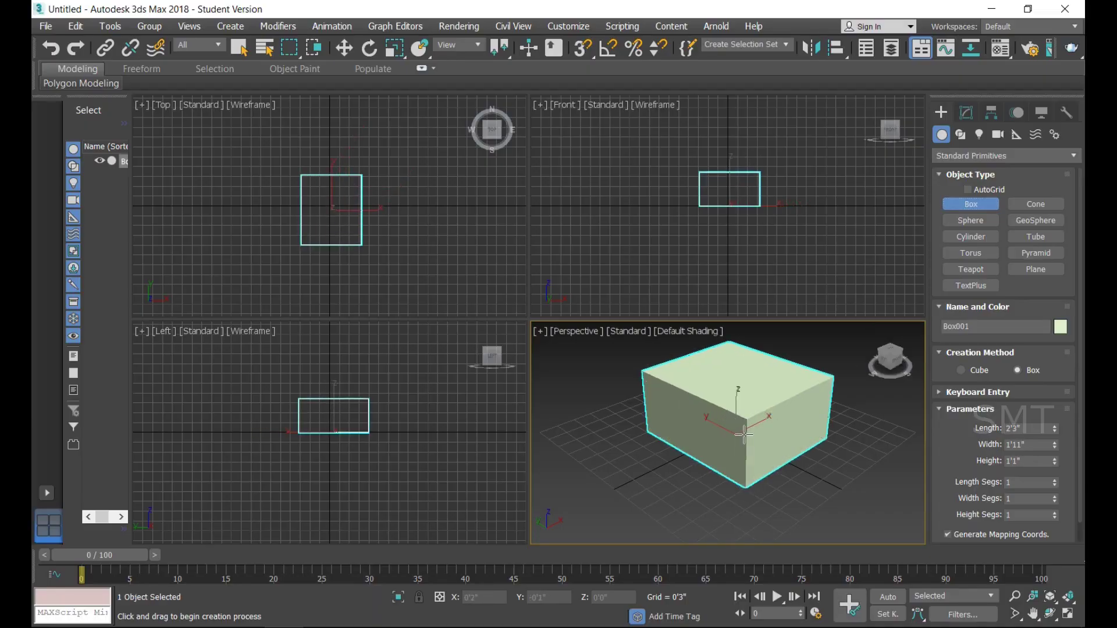
pyautogui.press('m')
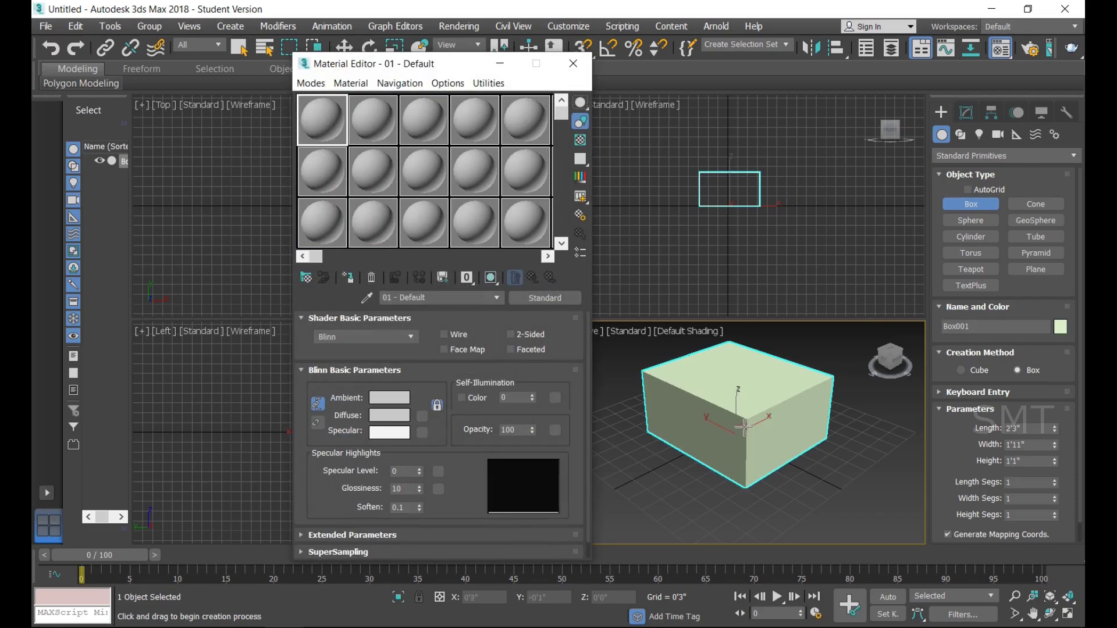
# - Expand and collapse vraymatels.mat and metal.mat in the browser, then close the browser and Material Editor
pyautogui.click(306, 278)
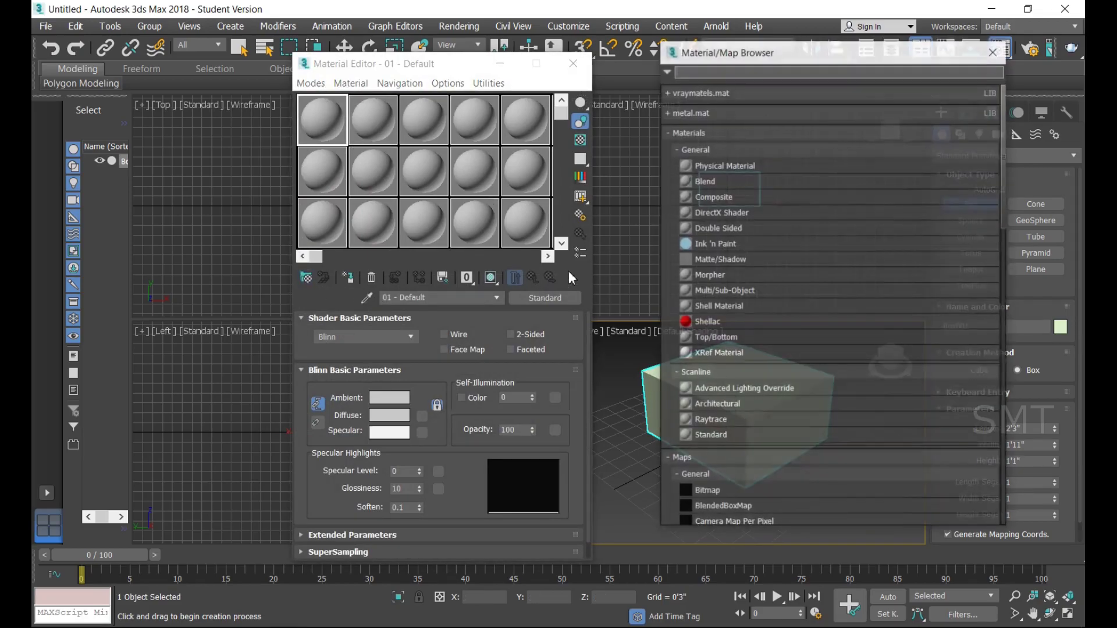
pyautogui.click(669, 92)
pyautogui.click(669, 114)
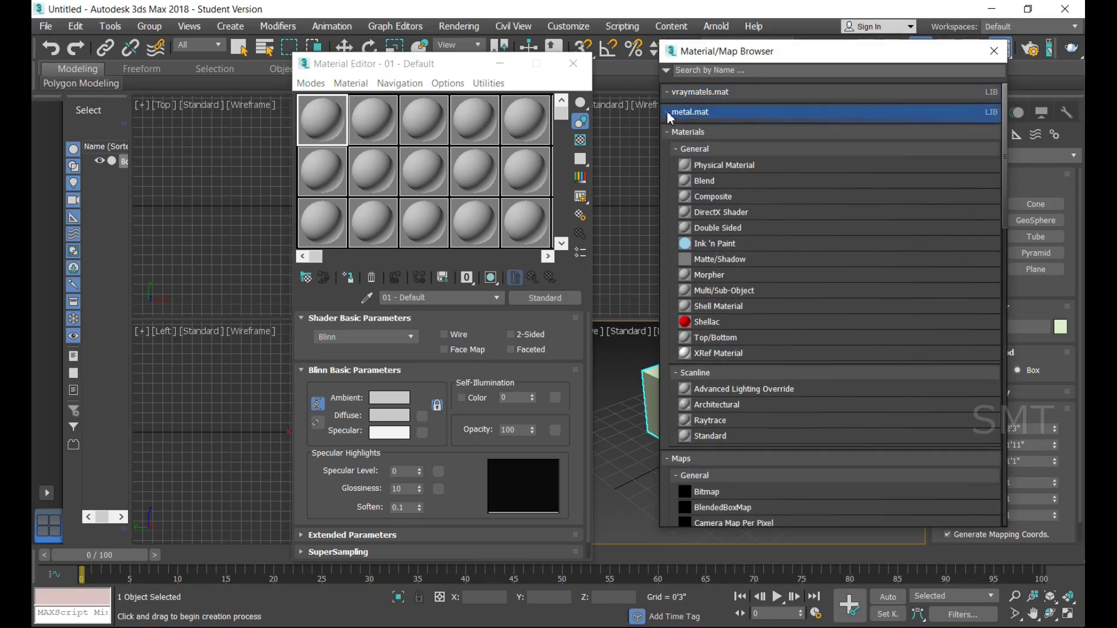
pyautogui.click(665, 93)
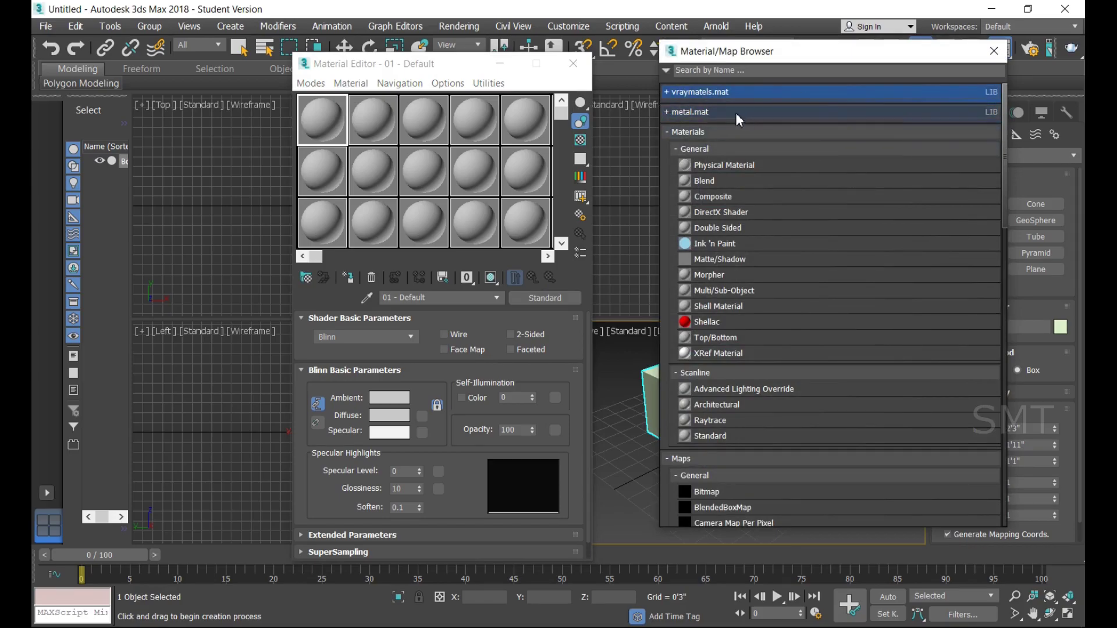
pyautogui.click(994, 50)
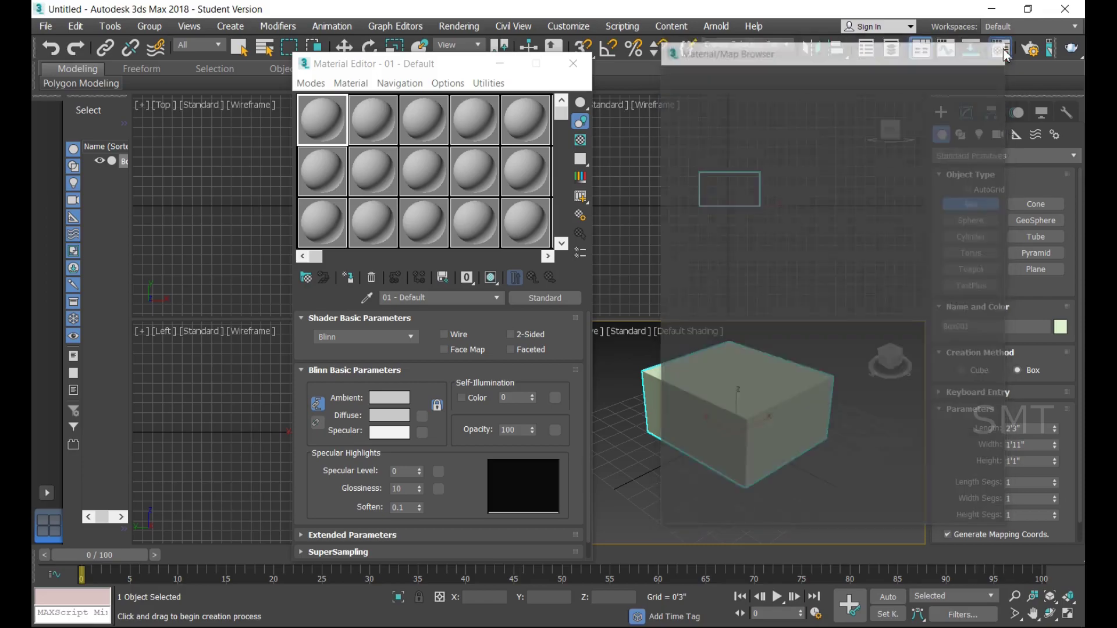
pyautogui.click(573, 63)
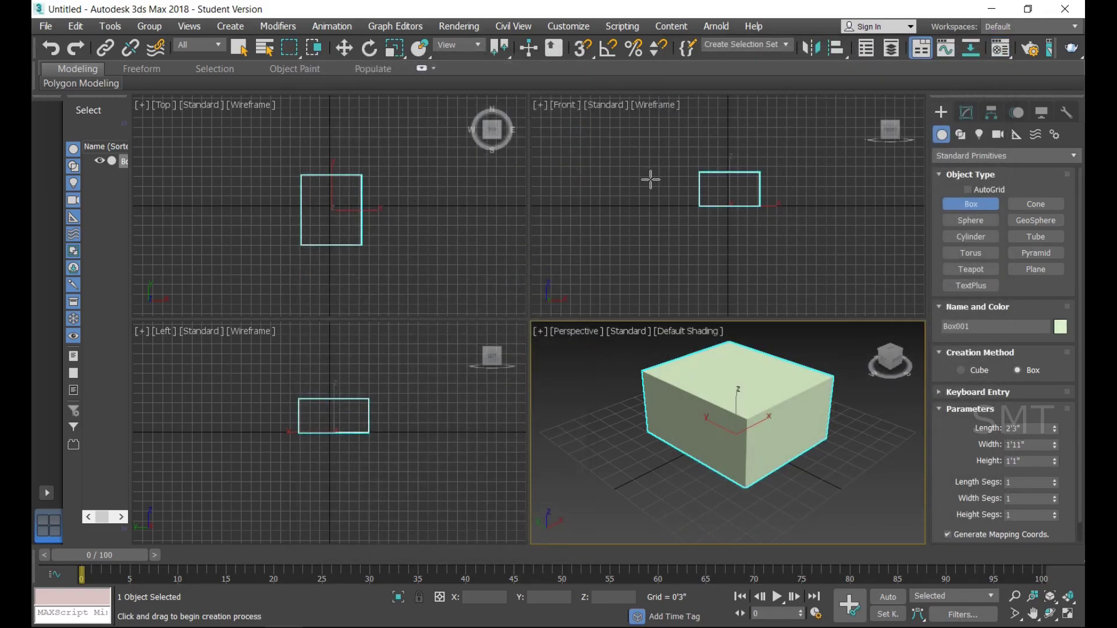
# - Set the production renderer to V-Ray Adv 3.60.03 with the Front view active
pyautogui.click(651, 179)
pyautogui.press('F10')
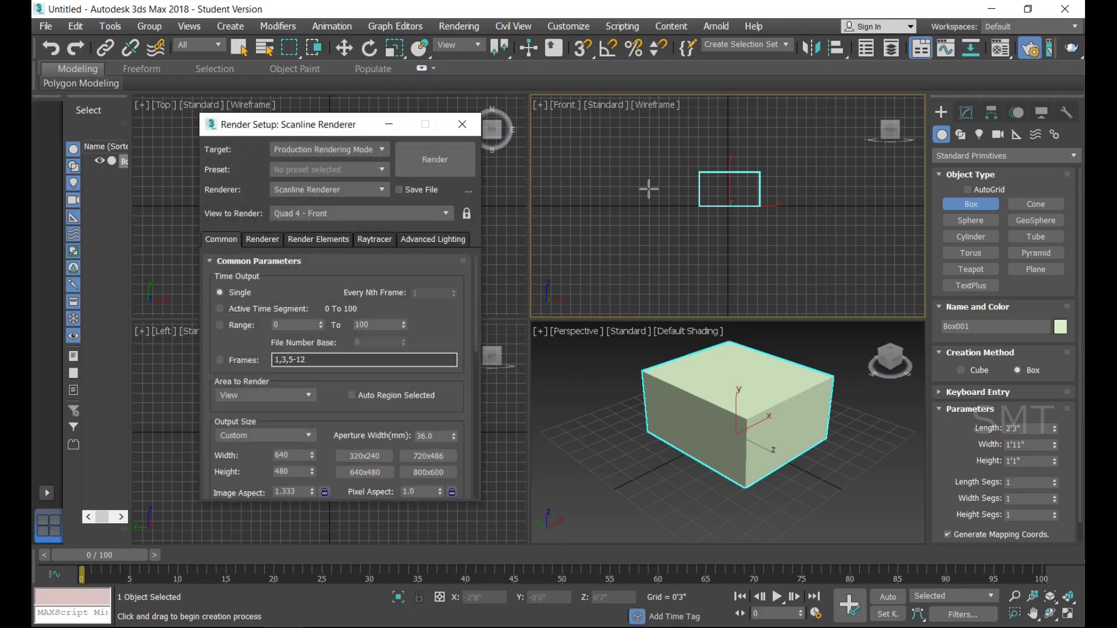
pyautogui.click(369, 191)
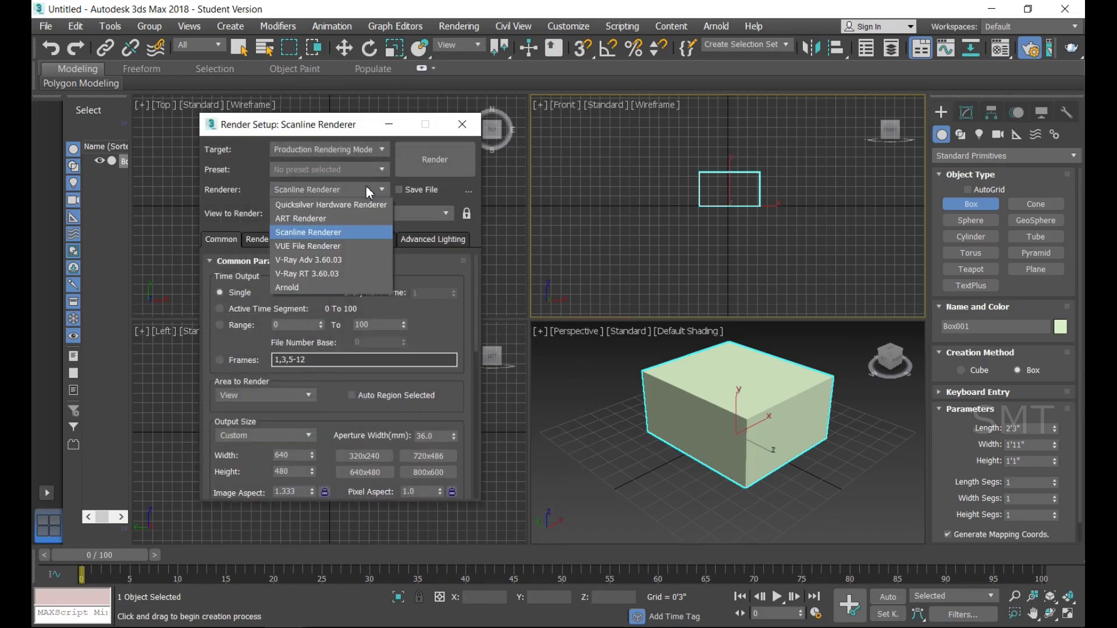
pyautogui.click(322, 263)
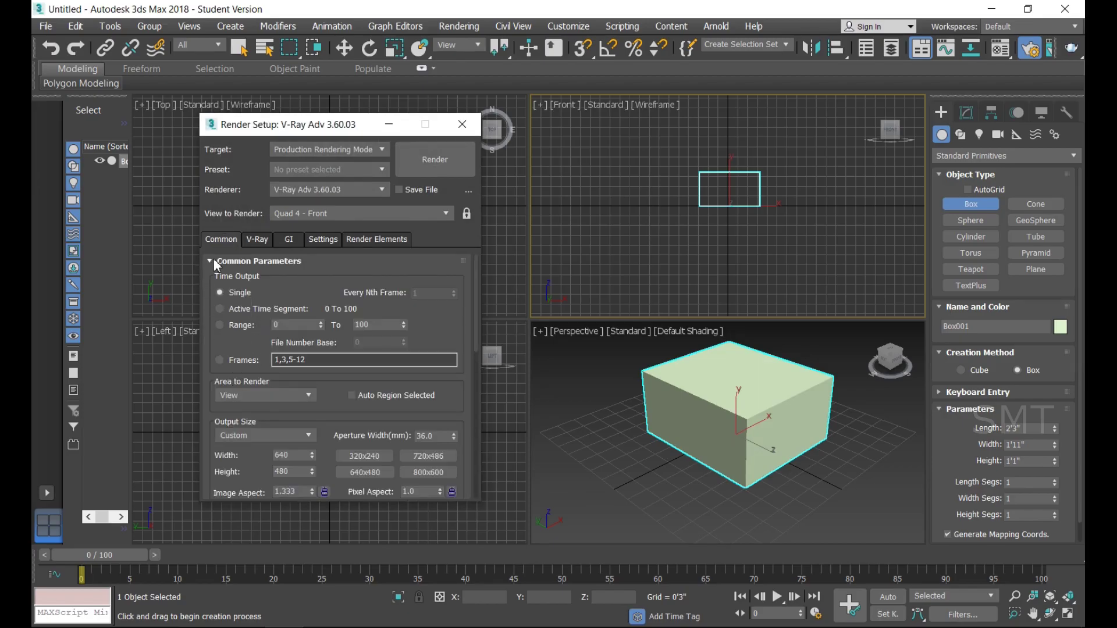
# - Assign V-Ray RT 3.60.03 as the ActiveShade renderer and close Render Setup
pyautogui.click(215, 262)
pyautogui.click(211, 314)
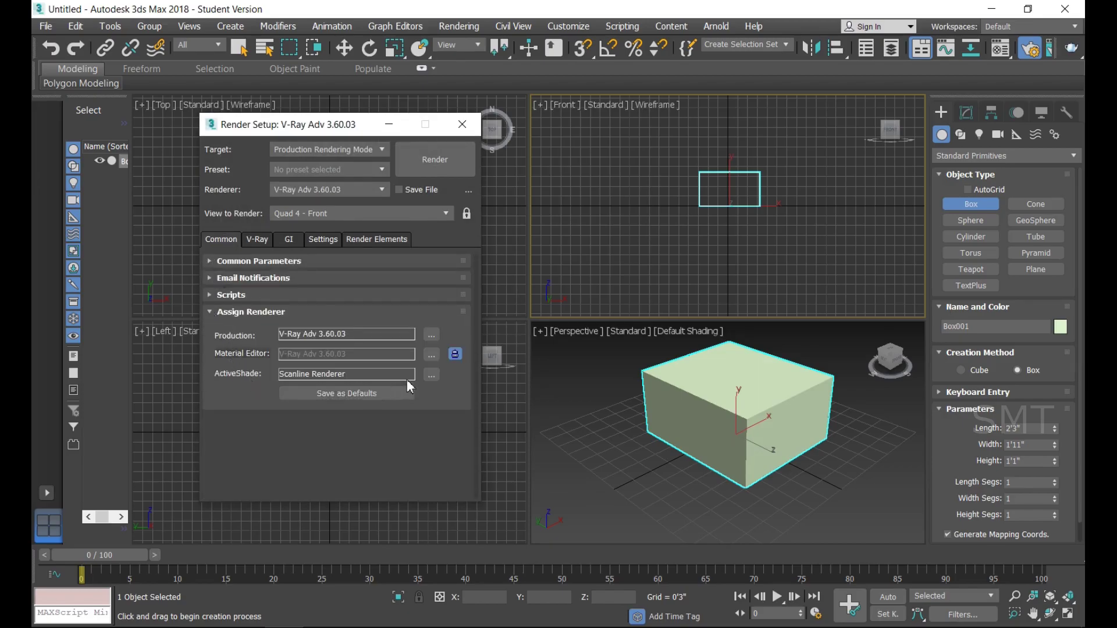
pyautogui.click(430, 375)
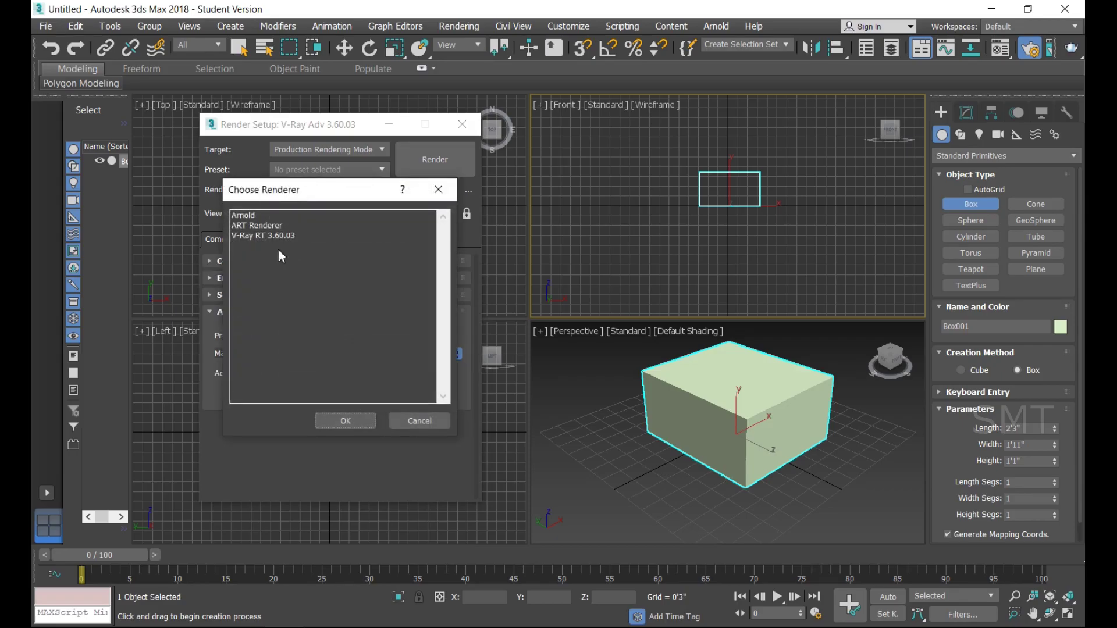
pyautogui.click(267, 236)
pyautogui.click(364, 424)
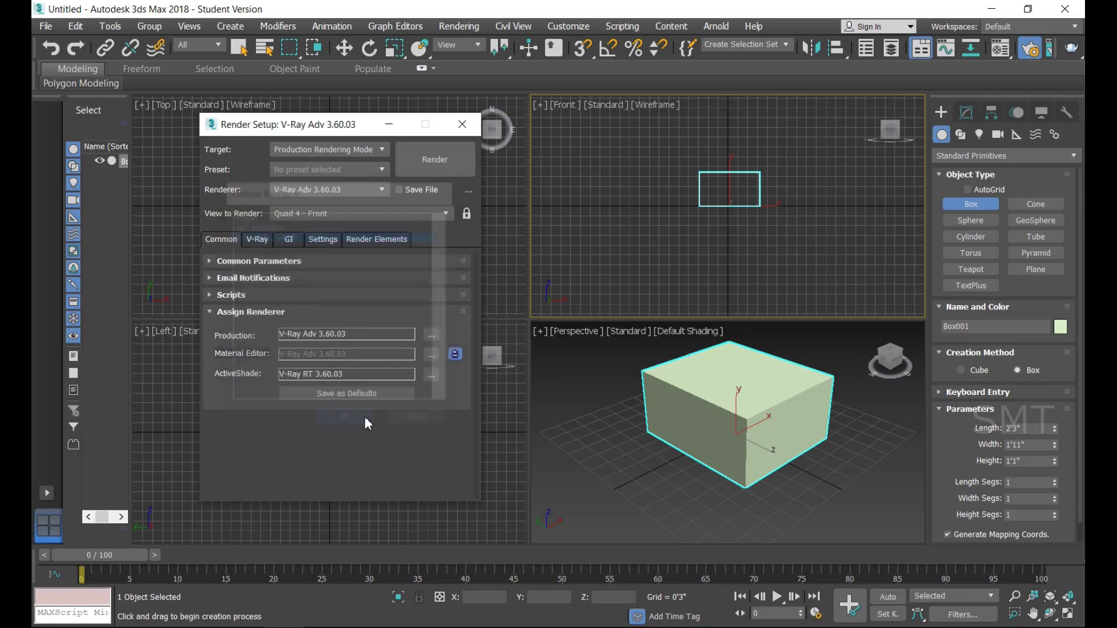
pyautogui.click(462, 124)
pyautogui.click(865, 467)
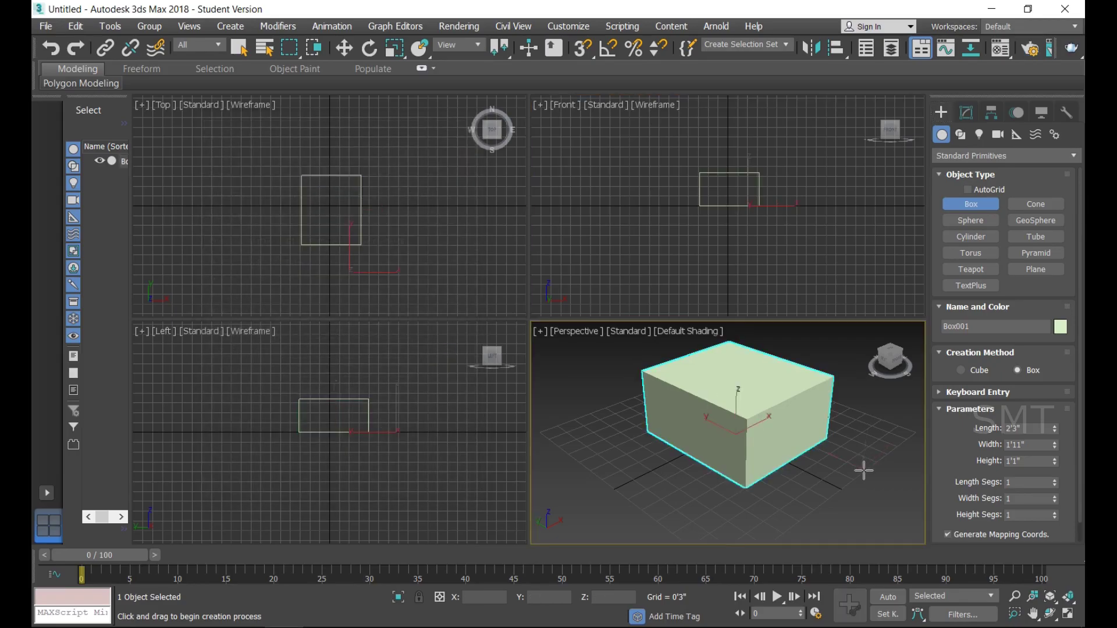
# - Load Material #1 and Bronze from vraymatels.mat into the first two sample slots
pyautogui.press('m')
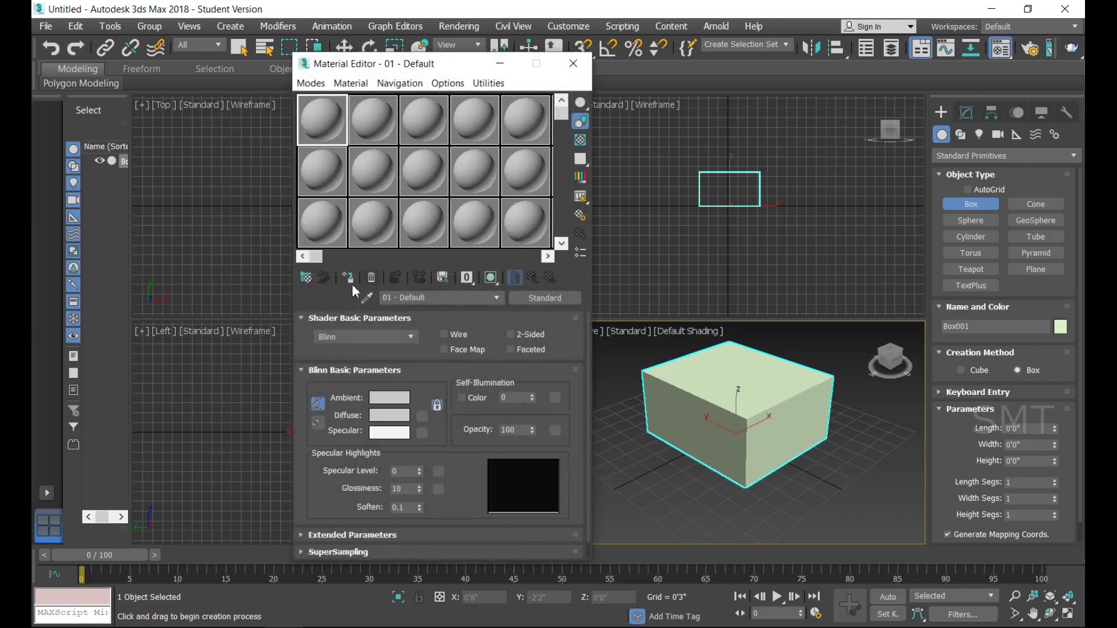
pyautogui.click(305, 277)
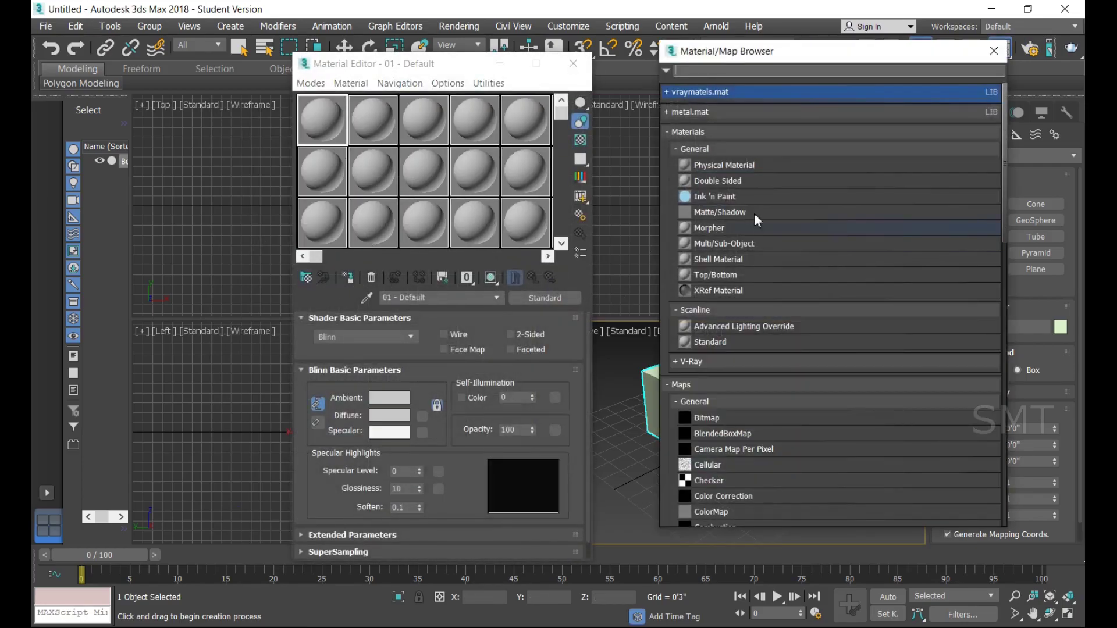
pyautogui.click(669, 96)
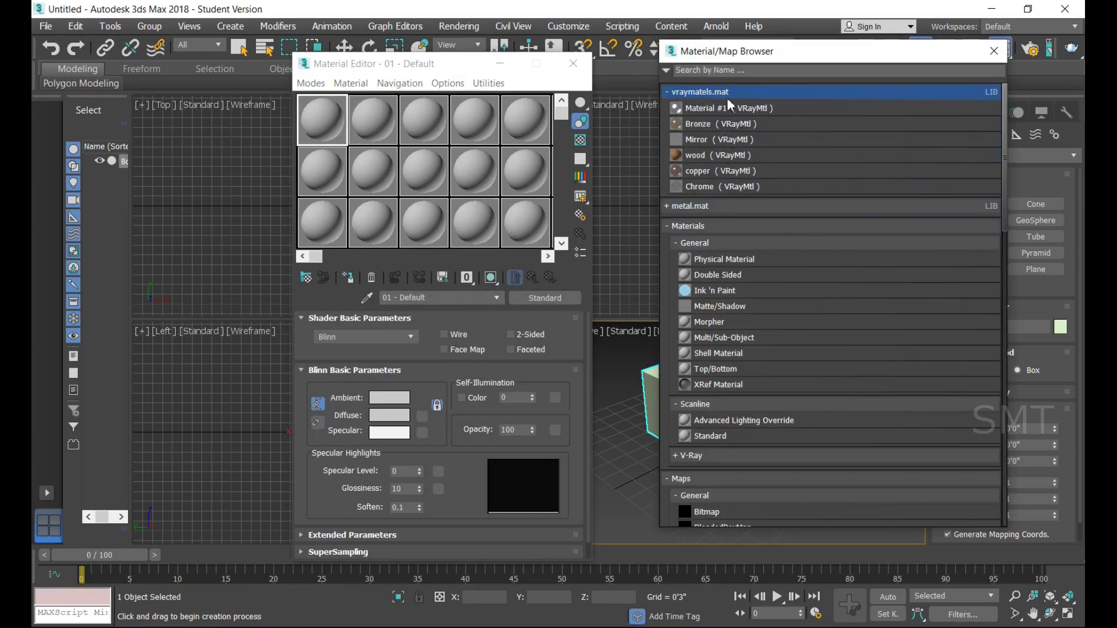
pyautogui.moveTo(724, 110); pyautogui.dragTo(320, 123)
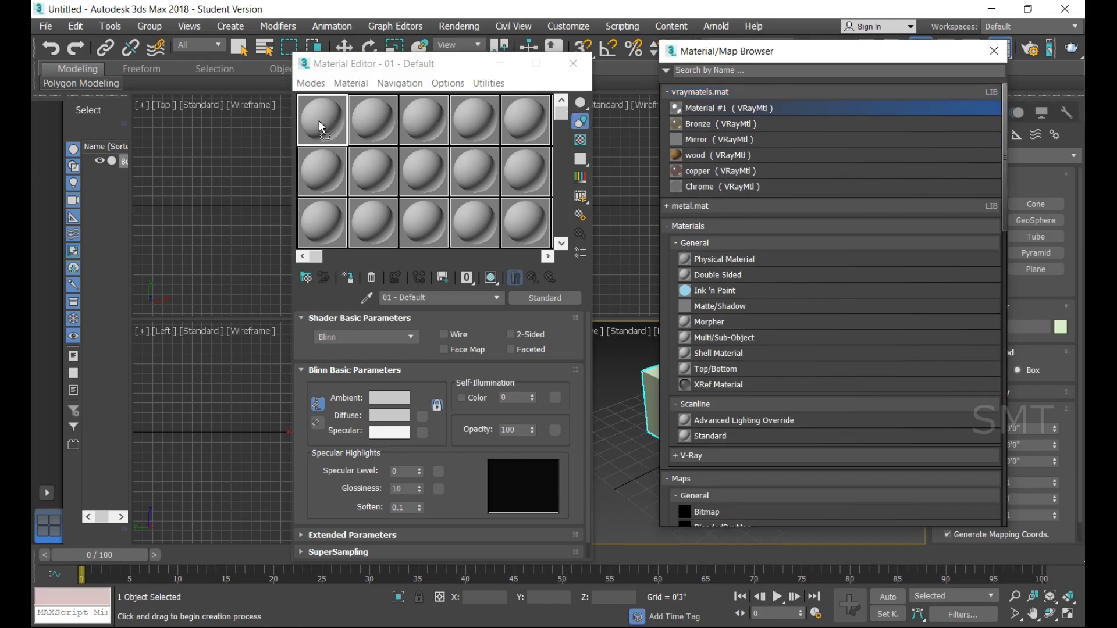
pyautogui.click(680, 125)
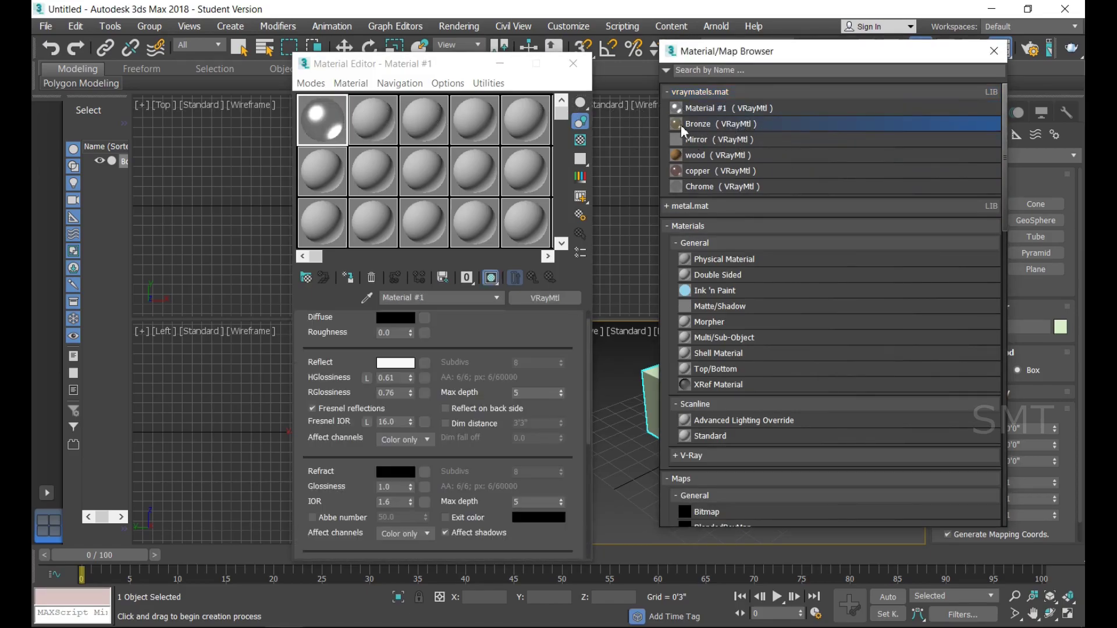
pyautogui.moveTo(681, 124); pyautogui.dragTo(376, 122)
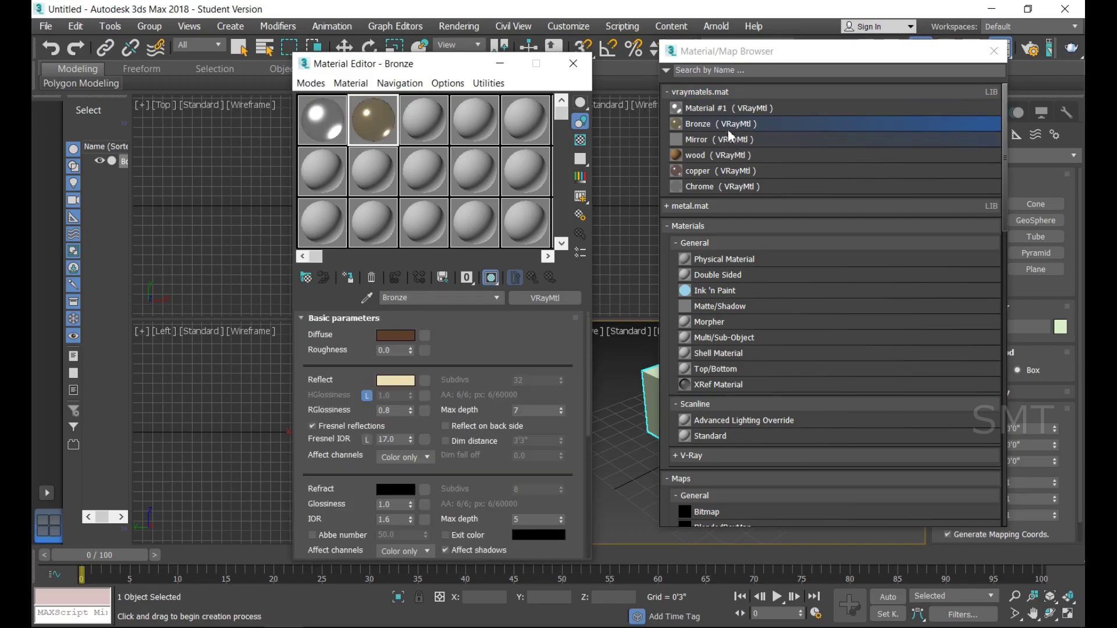
# - Load the wood and Mirror materials from vraymatels.mat into the fourth and fifth slots
pyautogui.click(430, 124)
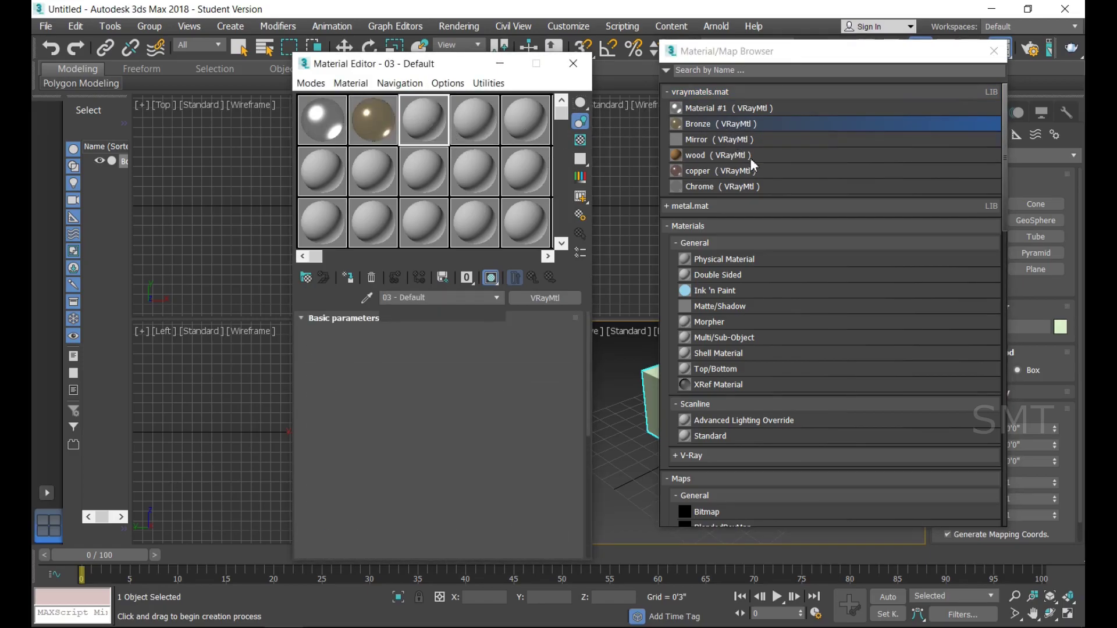
pyautogui.moveTo(733, 155); pyautogui.dragTo(483, 125)
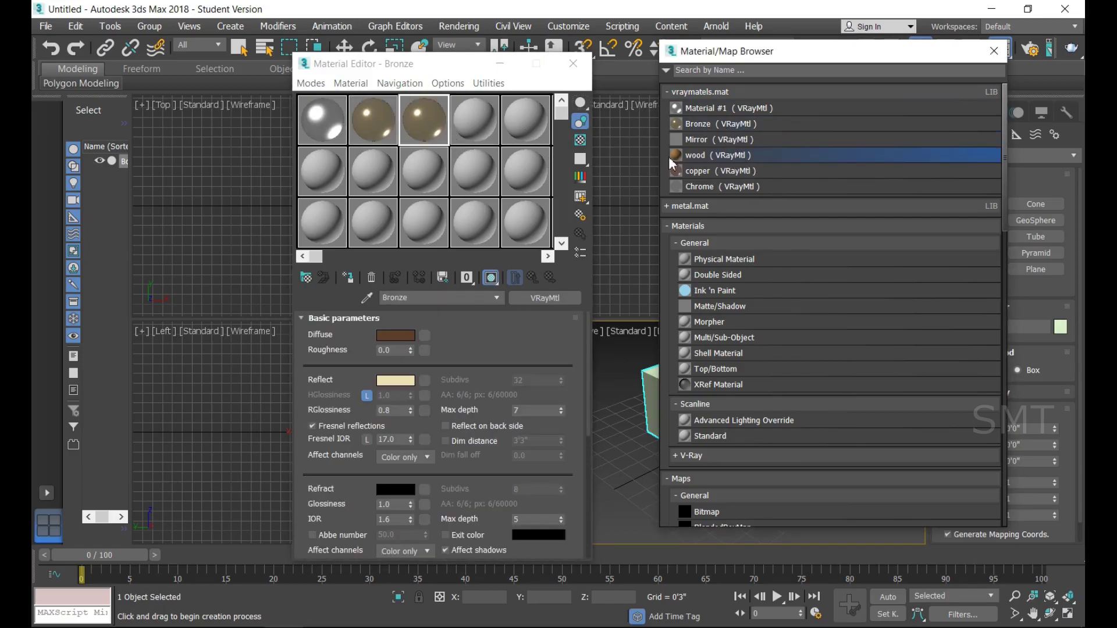
pyautogui.click(525, 119)
pyautogui.moveTo(720, 139)
pyautogui.mouseDown()
pyautogui.moveTo(611, 150)
pyautogui.moveTo(526, 120)
pyautogui.mouseUp()
# - Apply Mirror to the box, then replace it with the wood material
pyautogui.click(993, 51)
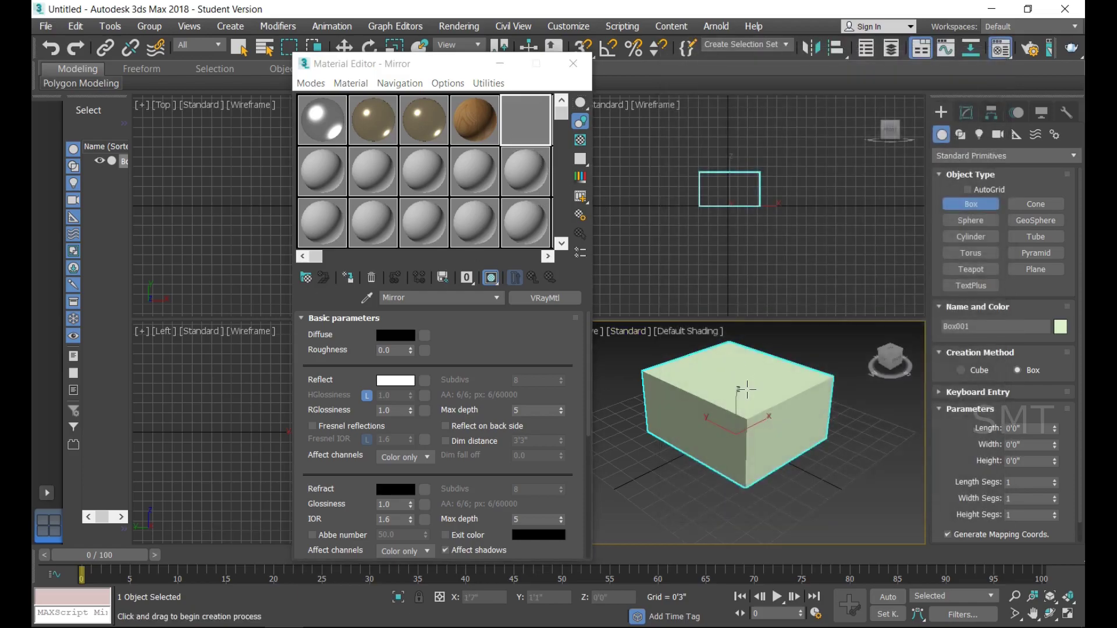
pyautogui.click(395, 278)
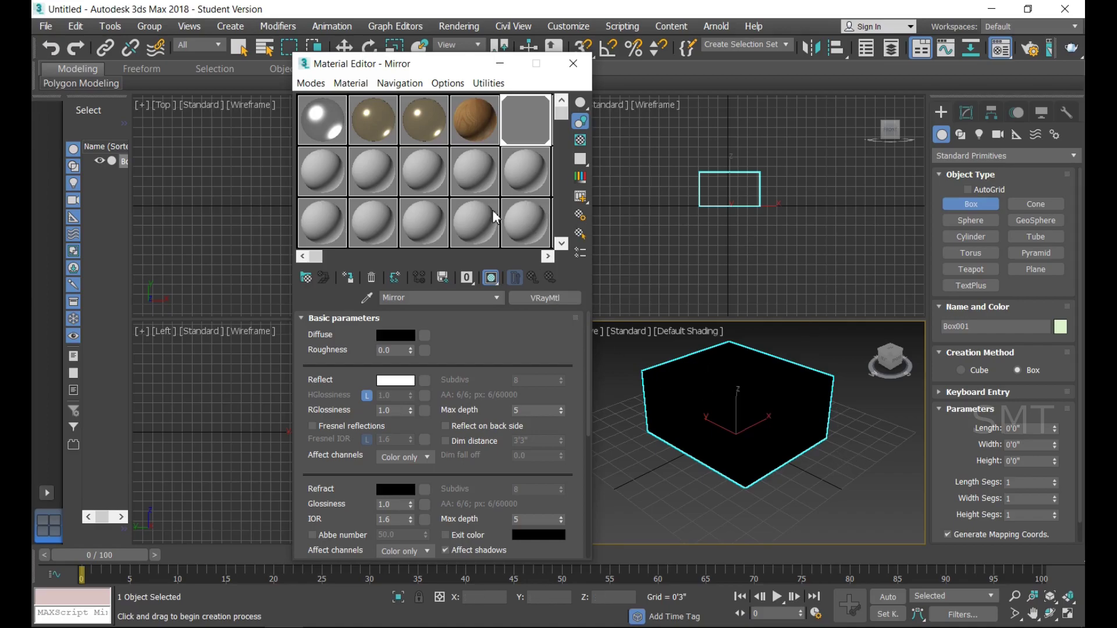
pyautogui.click(473, 132)
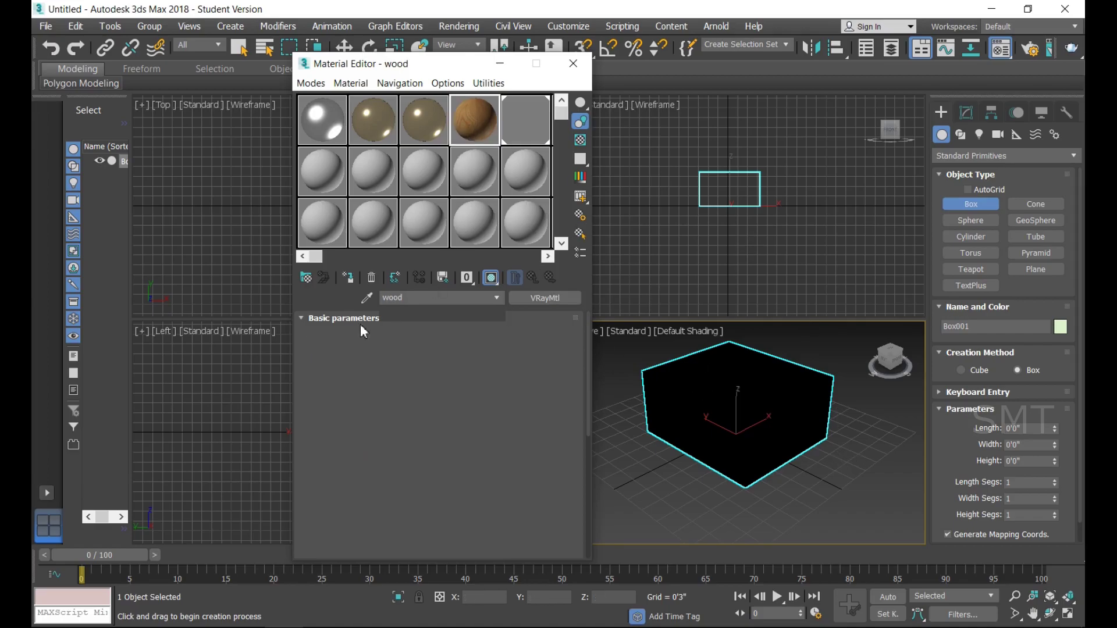
pyautogui.click(348, 278)
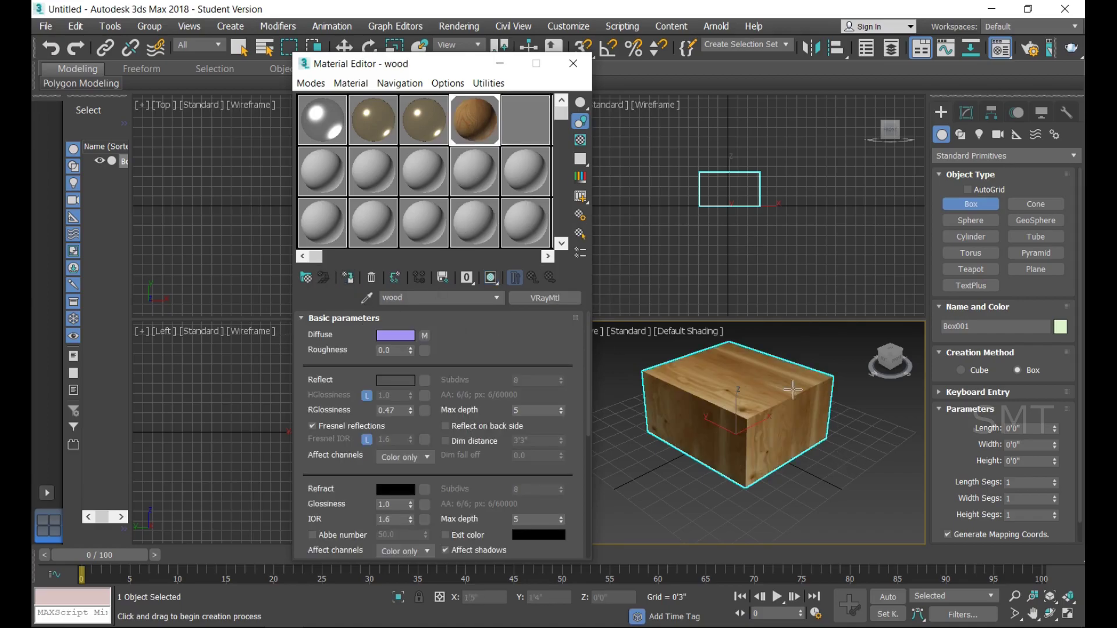
# - Close the Material Editor and zoom the Perspective view on the wood-textured Box001
pyautogui.click(573, 63)
pyautogui.scroll(-3, 786, 474)
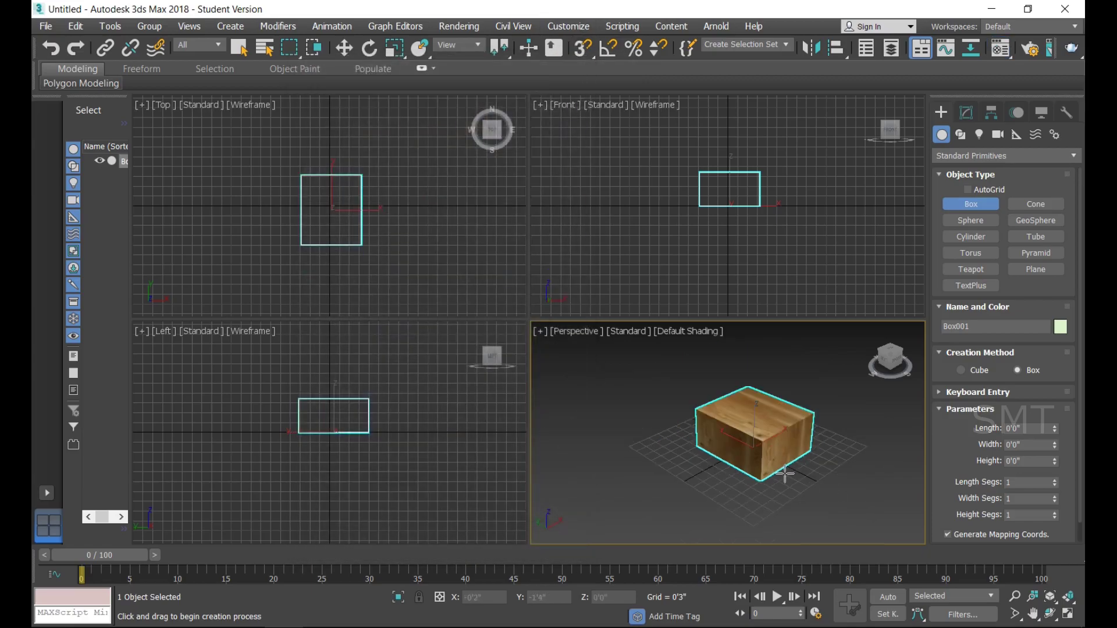
pyautogui.scroll(2, 795, 450)
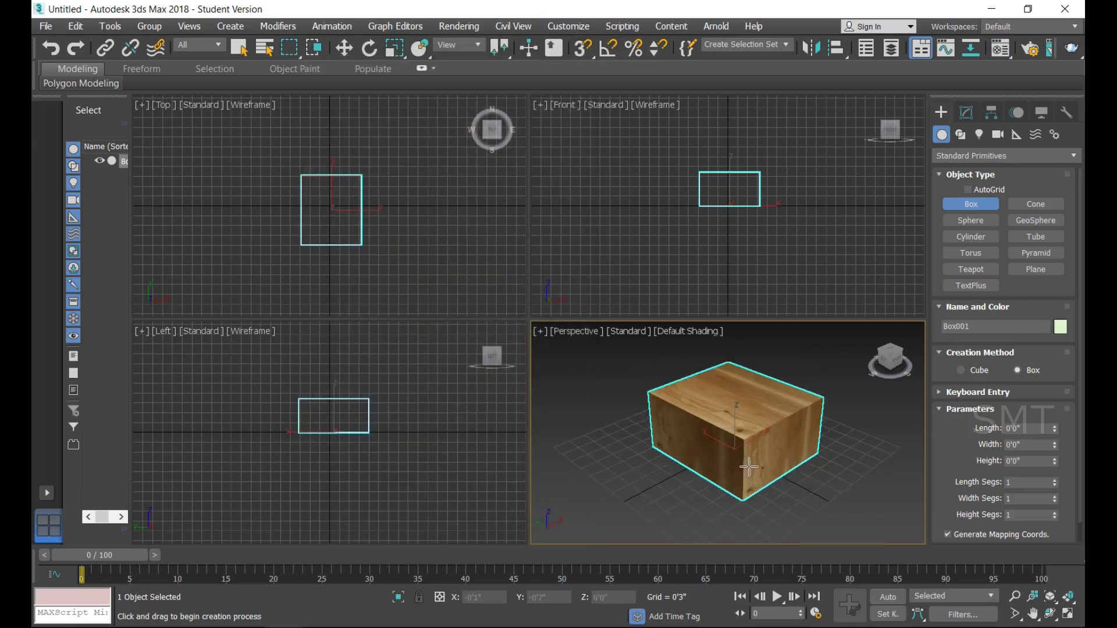